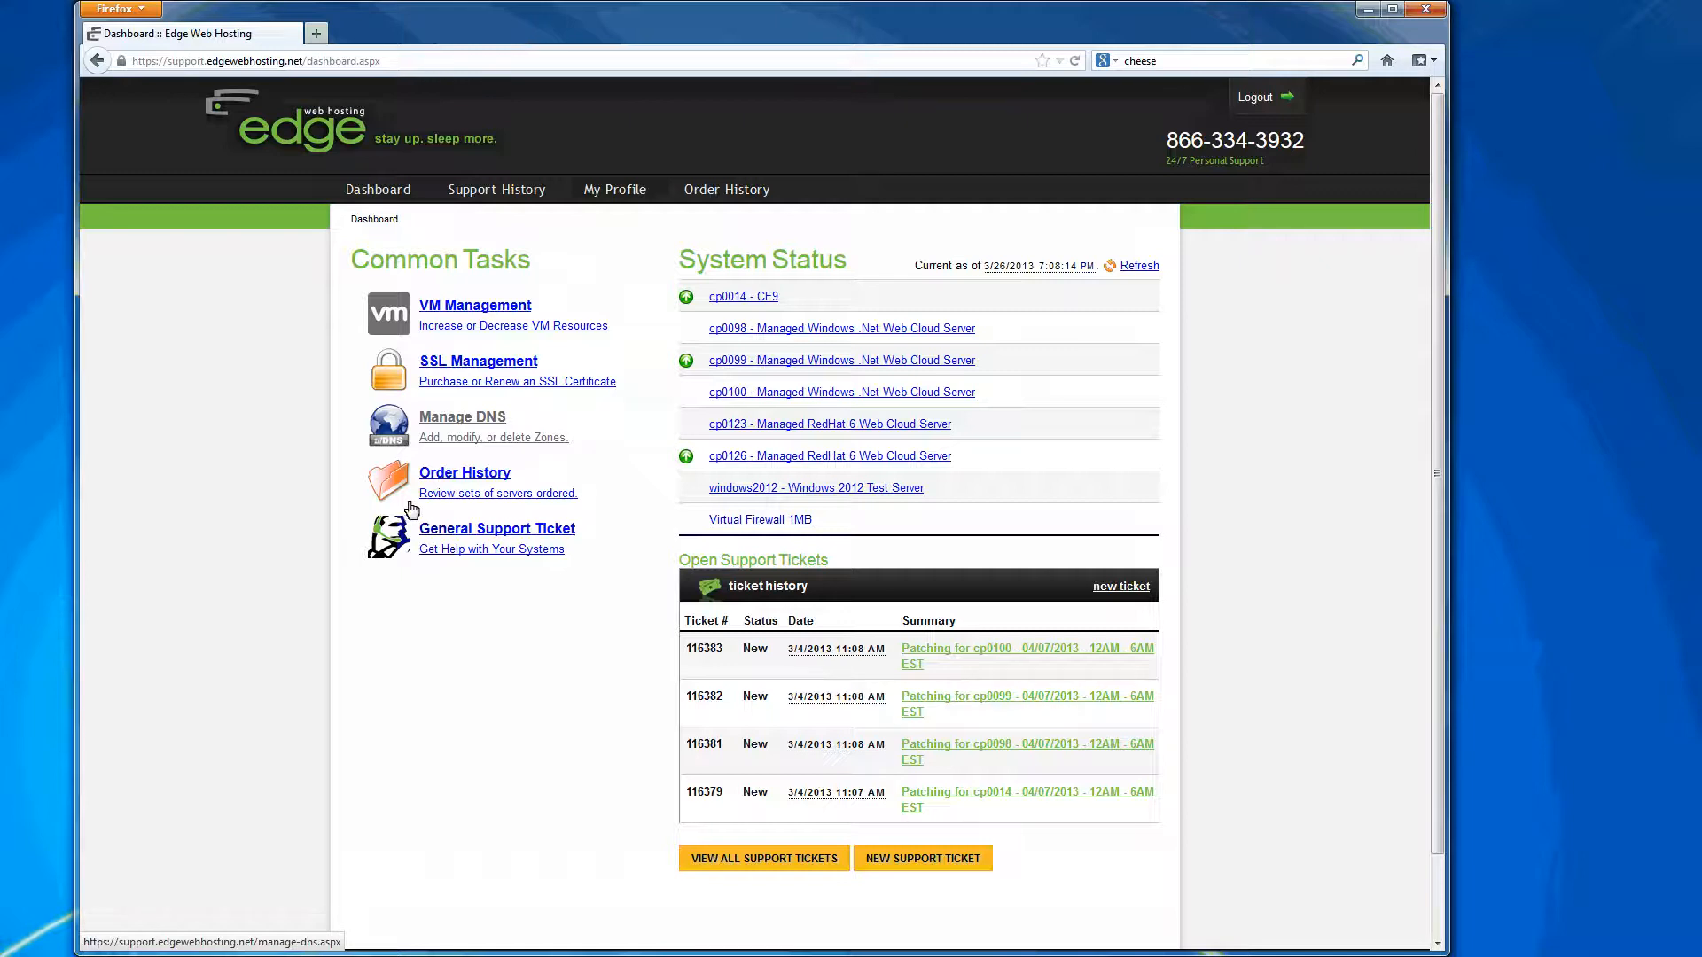
# Step: Open the zone details of testing456.com in DNS management
pyautogui.click(460, 426)
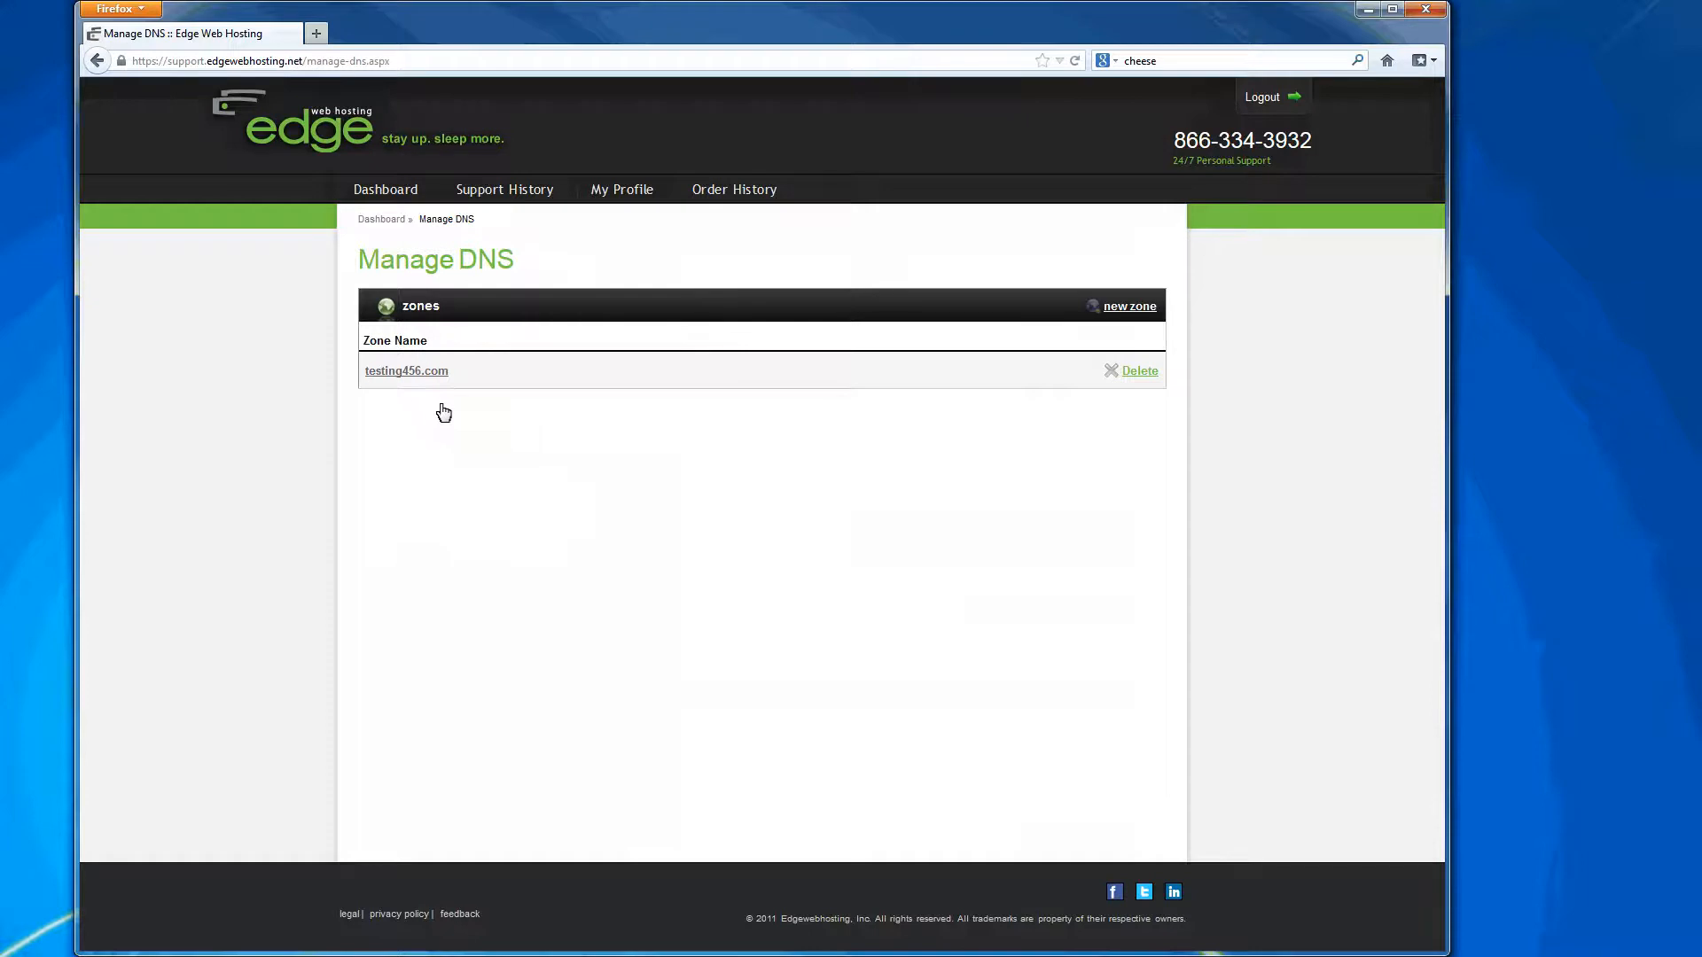
pyautogui.click(406, 370)
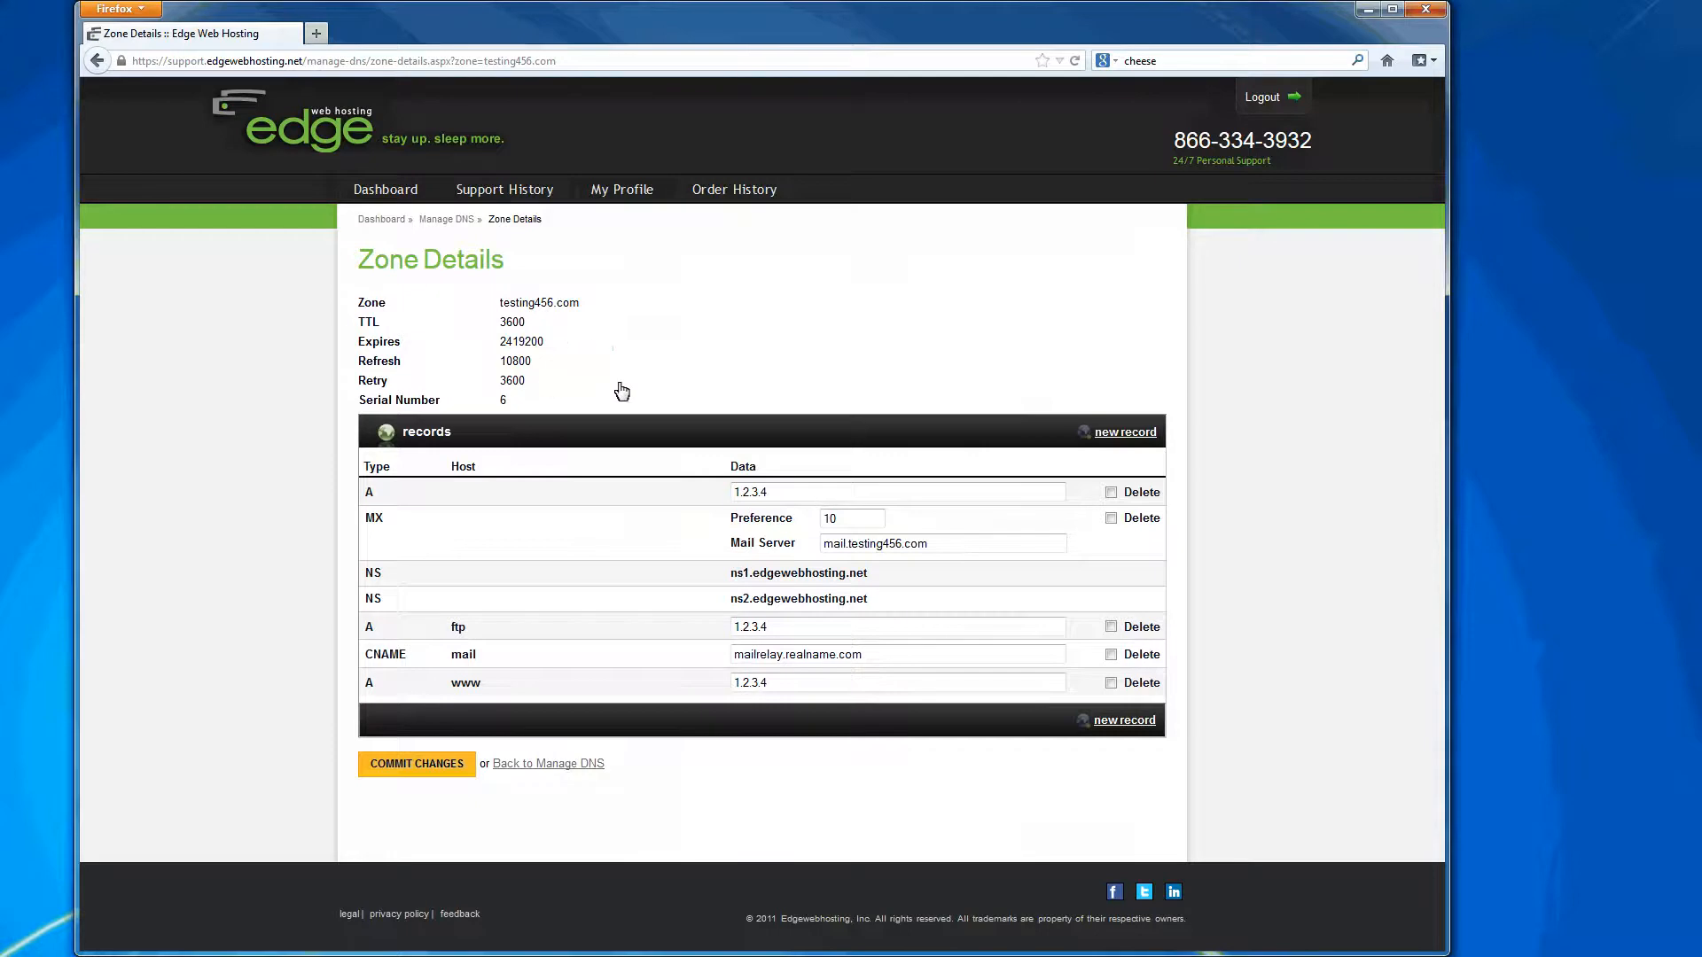
# Step: Examine the zone's root A, MX, ftp, mail CNAME and www records, including their hosts and target data
pyautogui.moveTo(787, 500); pyautogui.dragTo(684, 499)
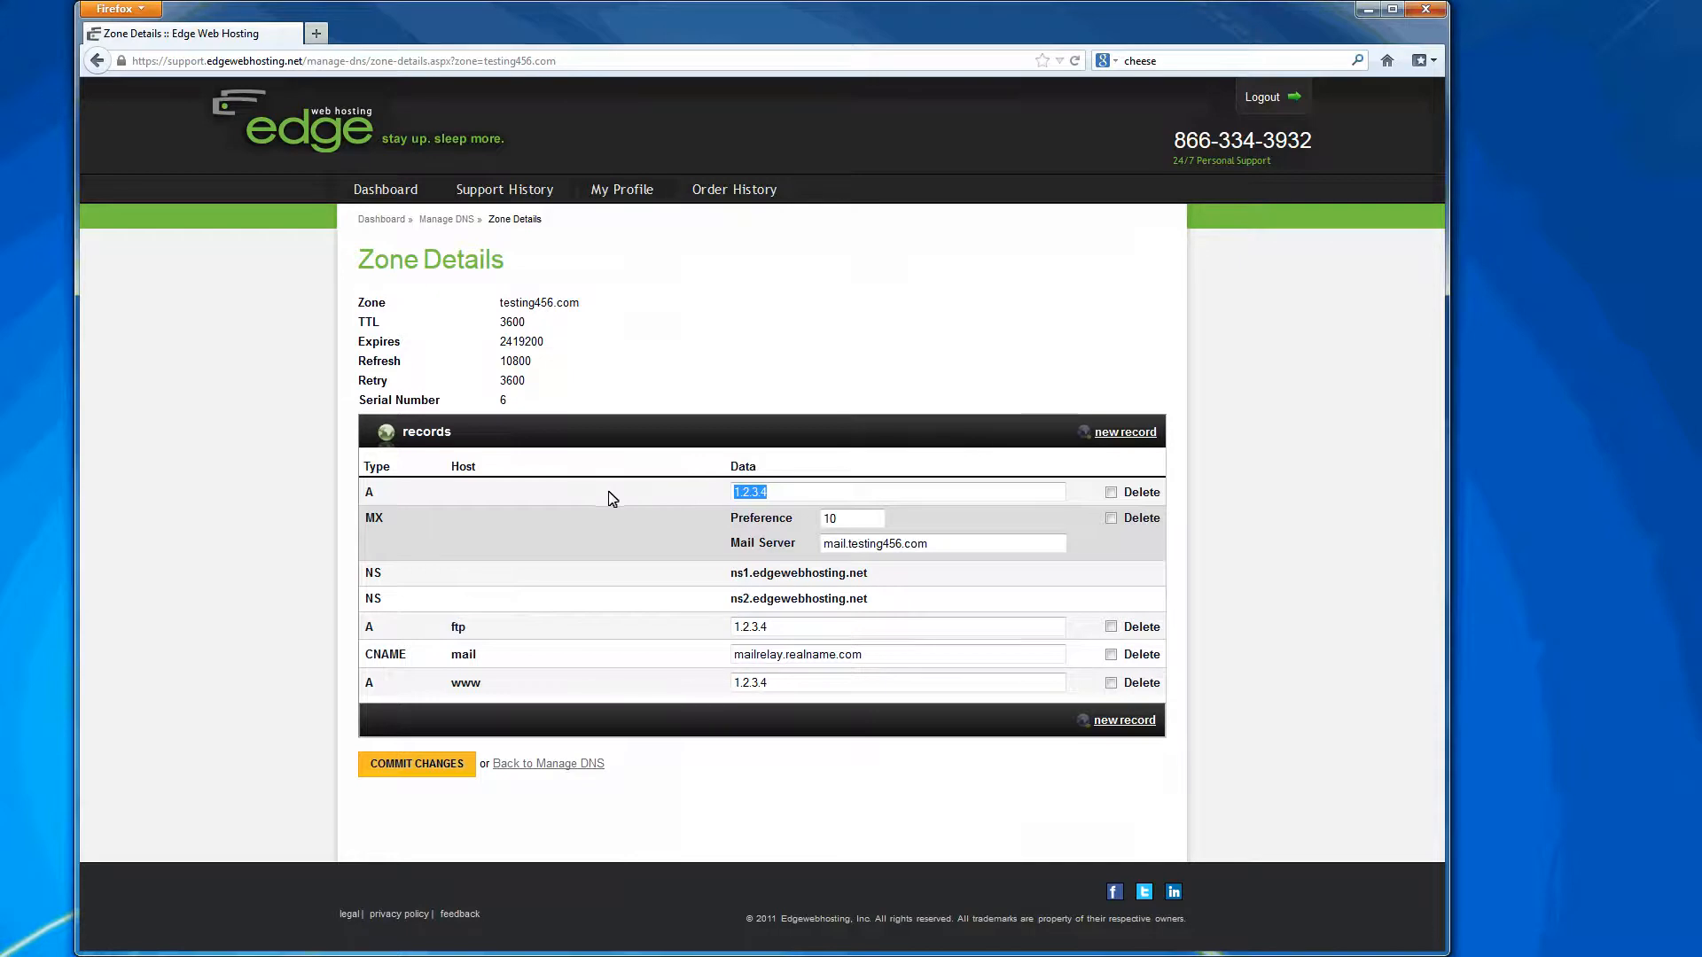
pyautogui.click(481, 529)
pyautogui.moveTo(947, 551); pyautogui.dragTo(800, 551)
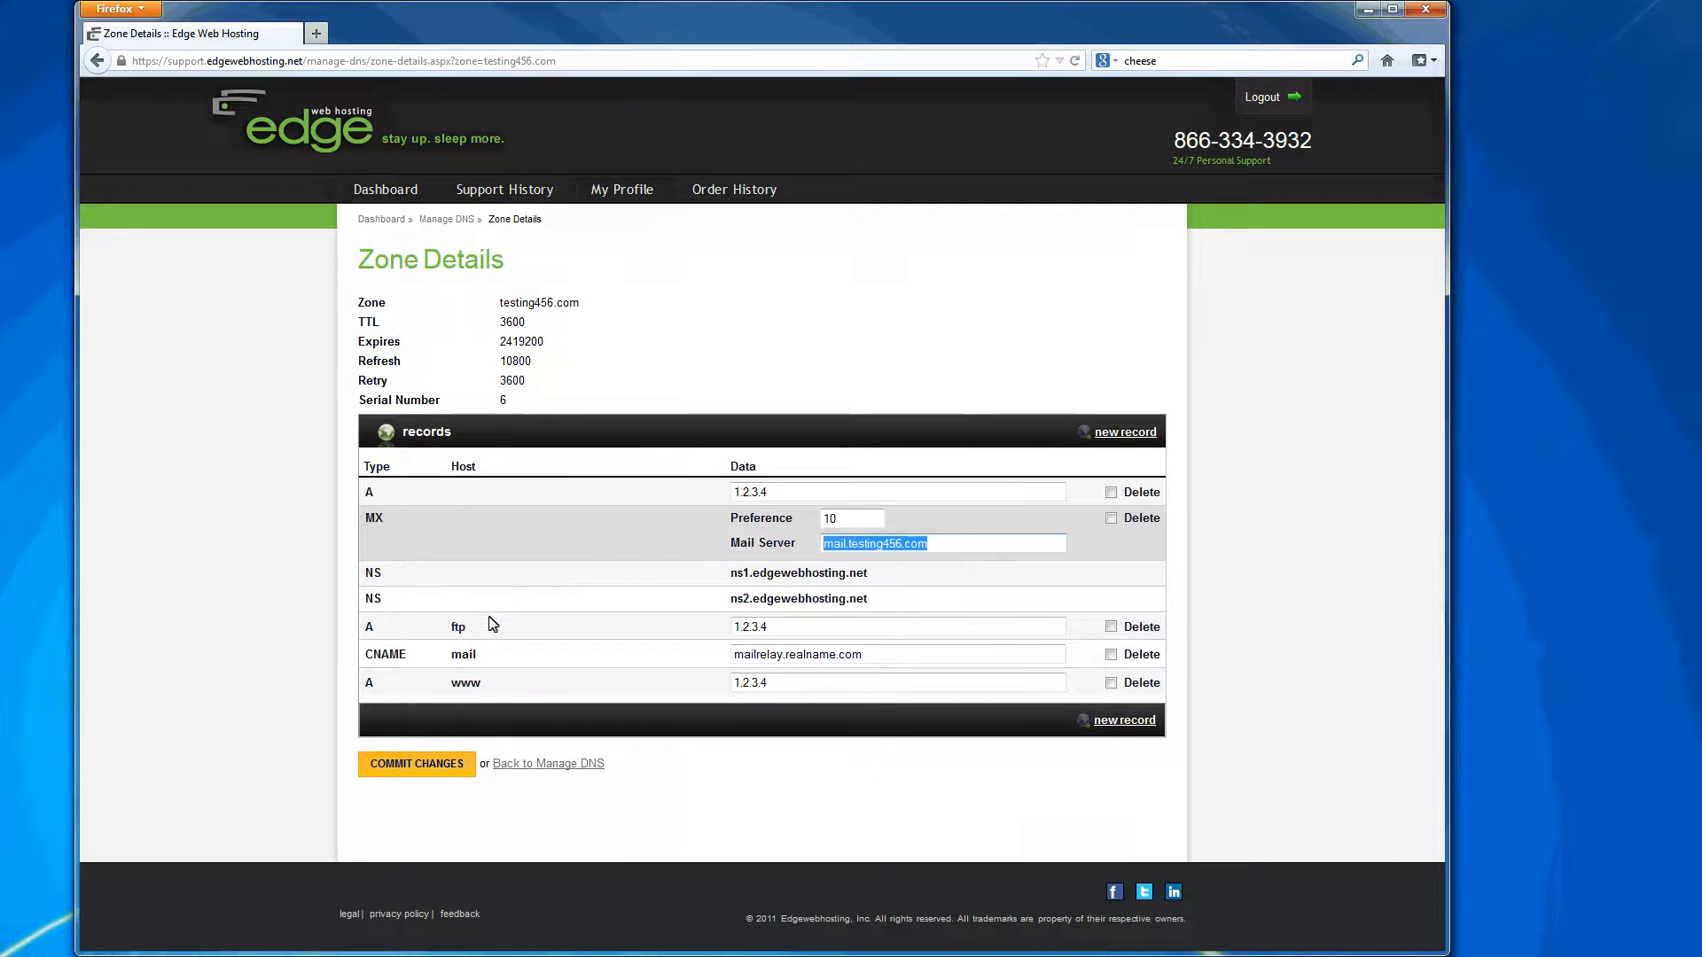
pyautogui.moveTo(481, 656); pyautogui.dragTo(434, 654)
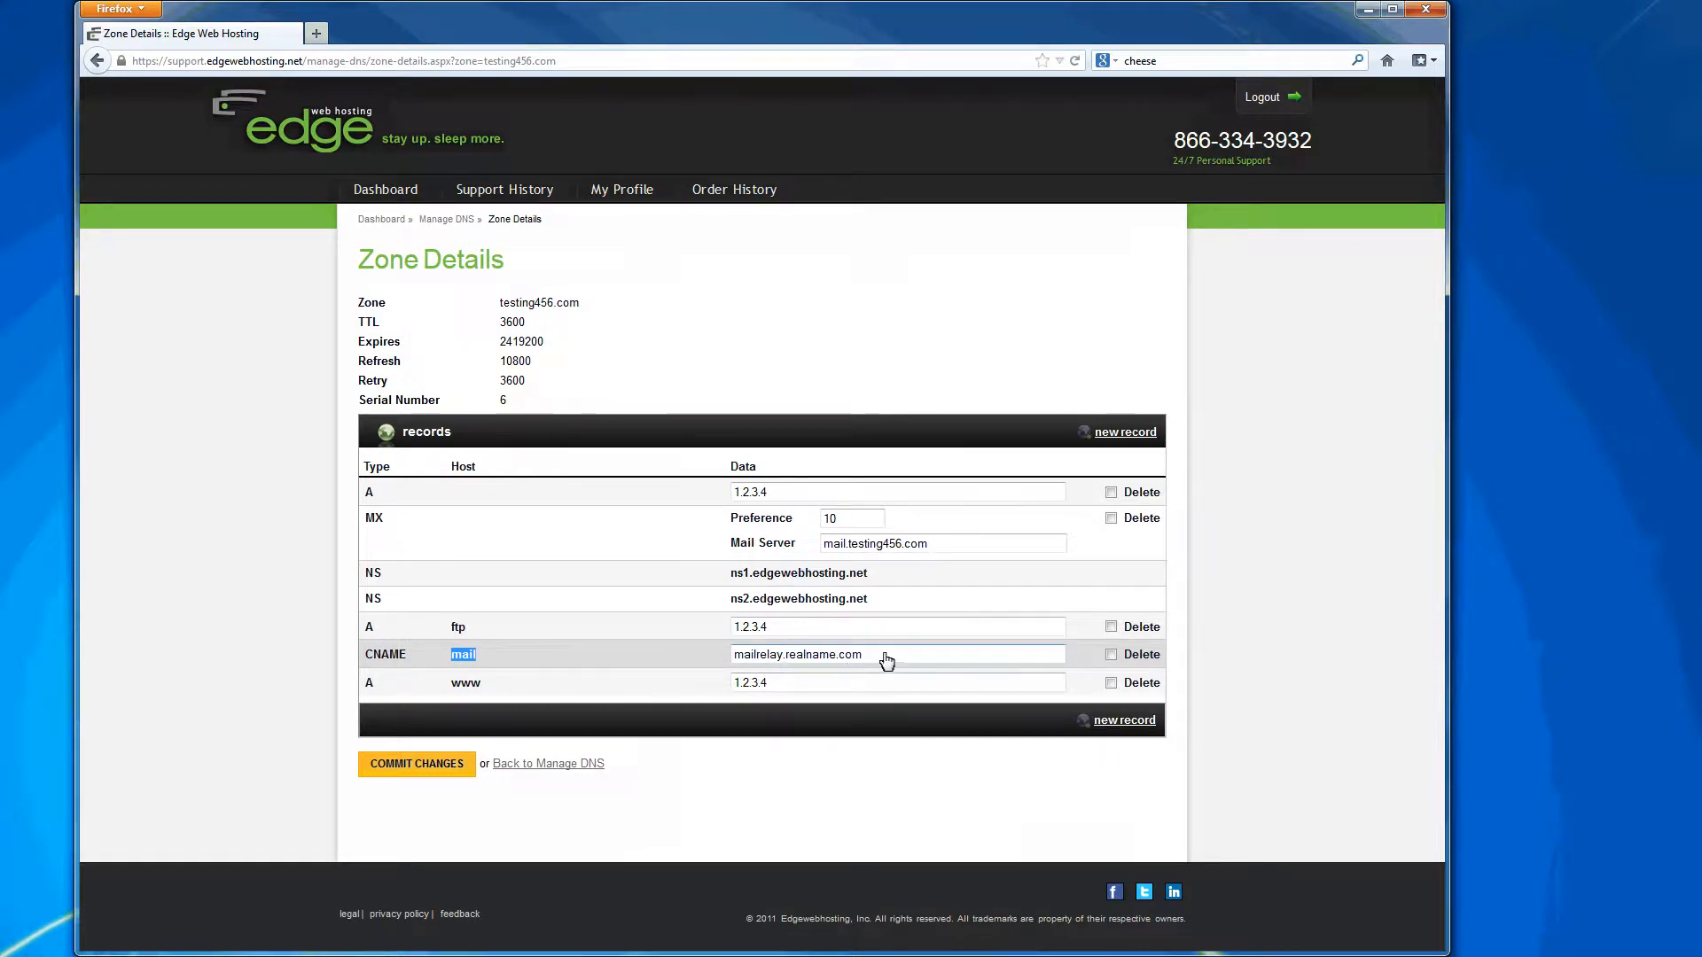
pyautogui.moveTo(883, 661); pyautogui.dragTo(692, 665)
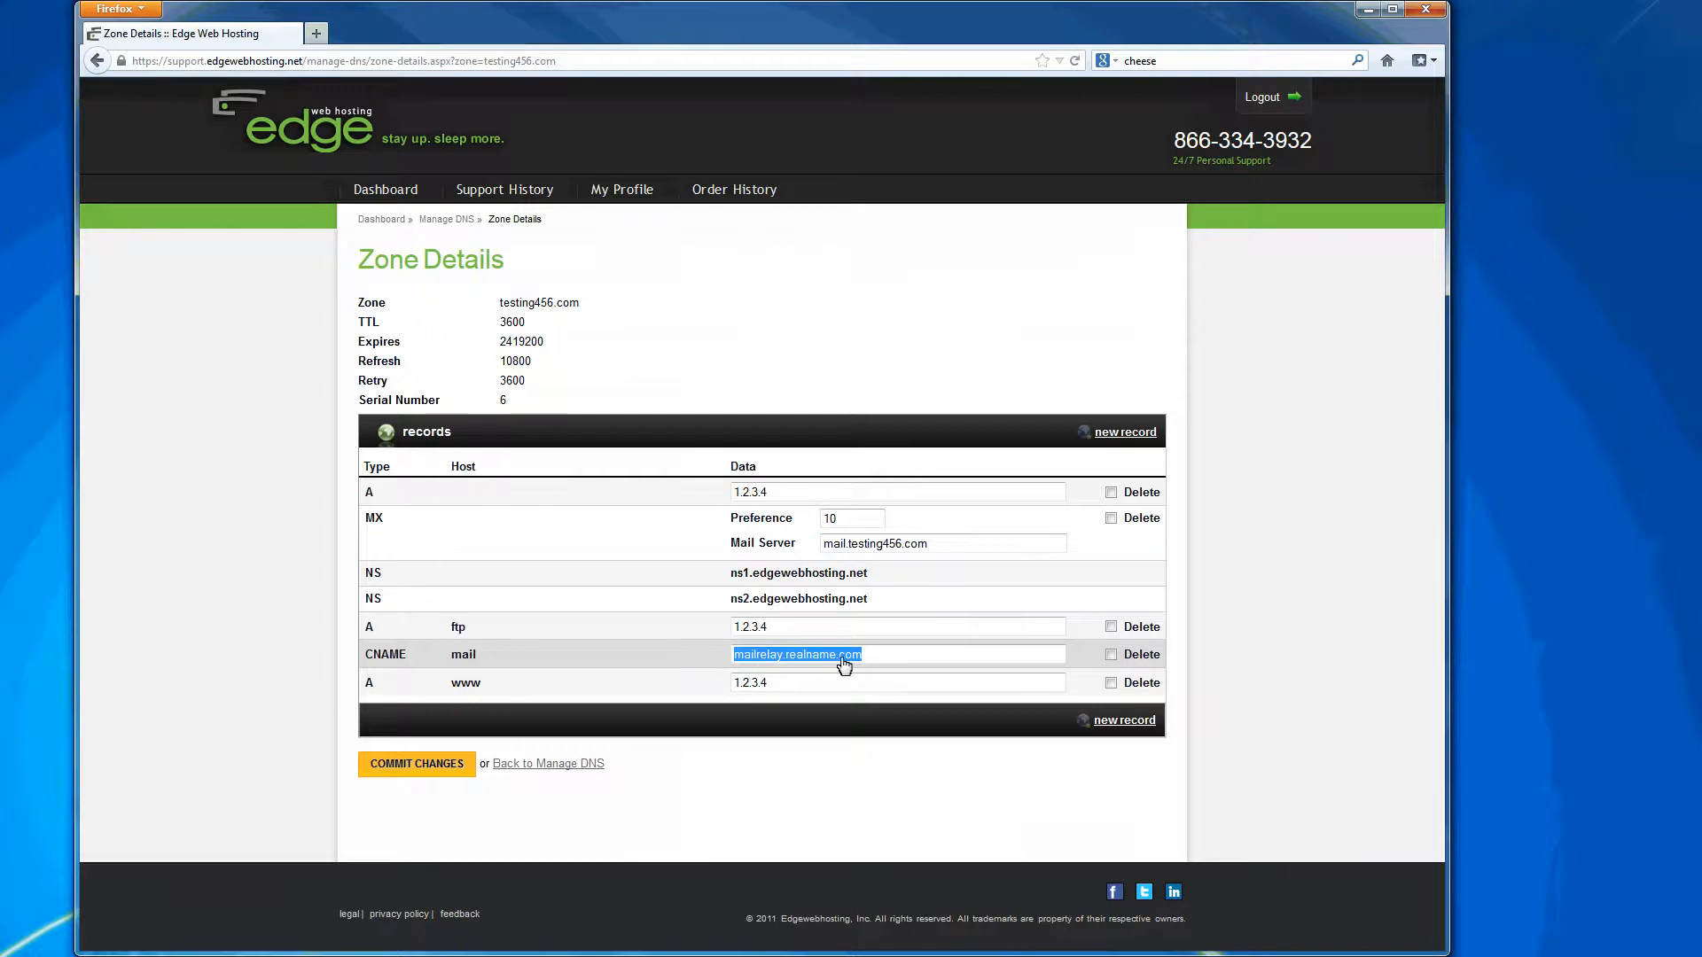
pyautogui.moveTo(868, 659); pyautogui.dragTo(734, 654)
pyautogui.moveTo(503, 695); pyautogui.dragTo(452, 694)
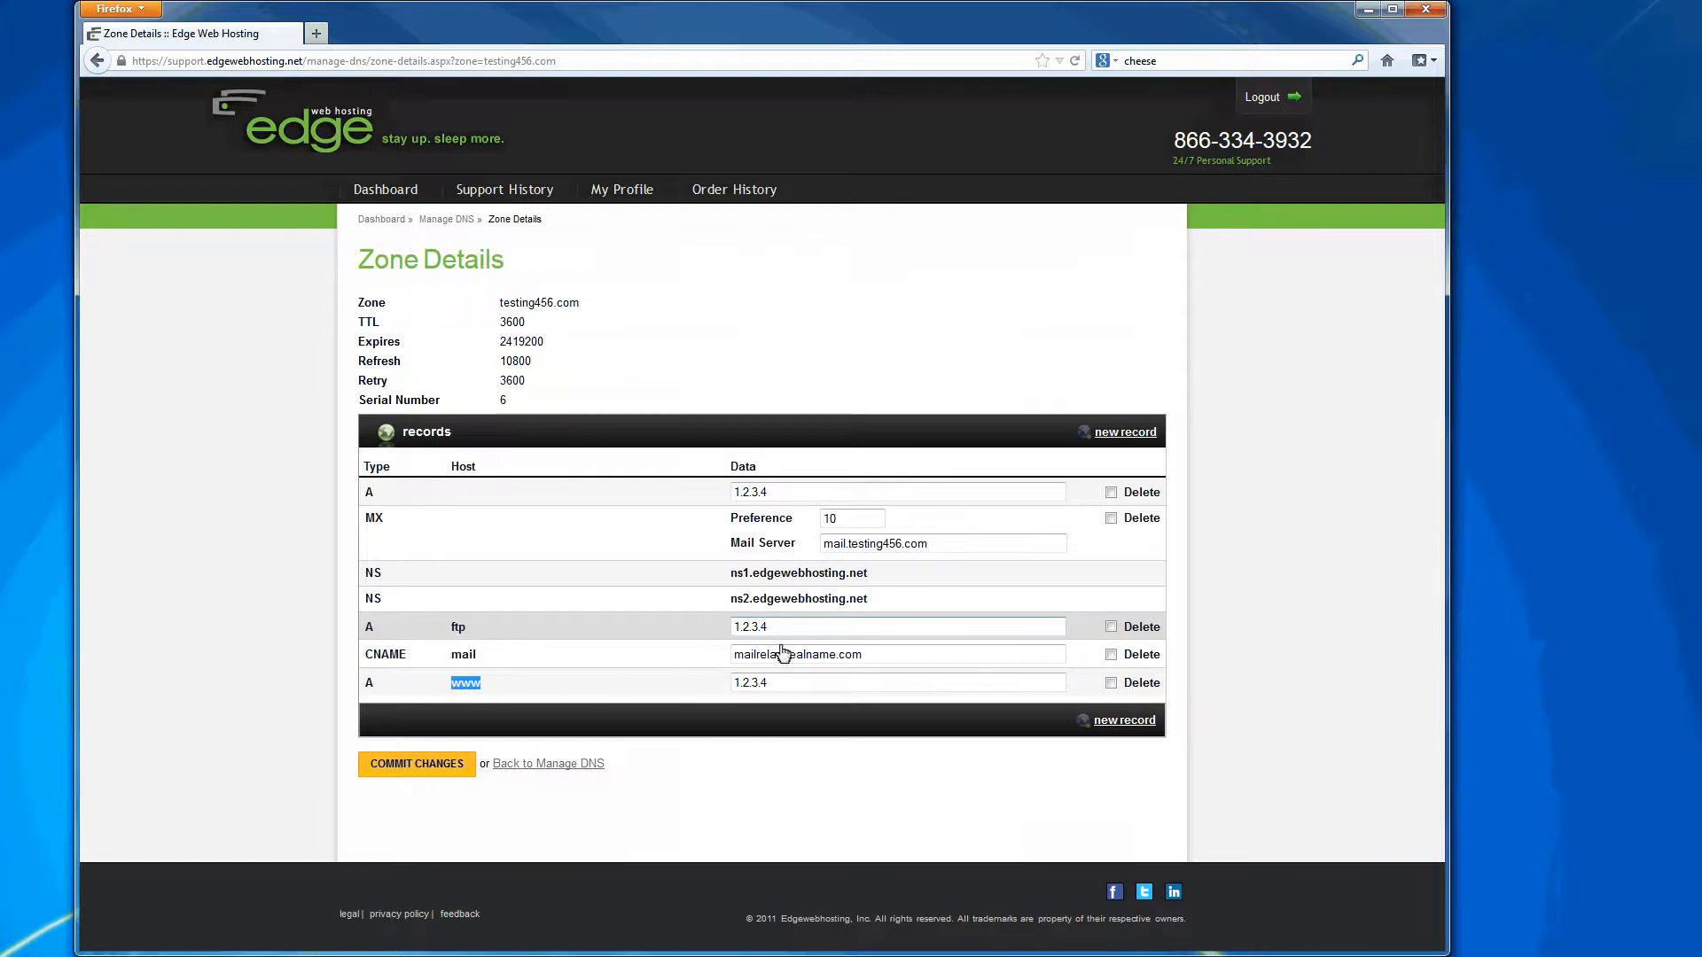
# Step: Set the ftp A record's data to 63.65.128.165 and commit the change
pyautogui.moveTo(794, 633); pyautogui.dragTo(697, 634)
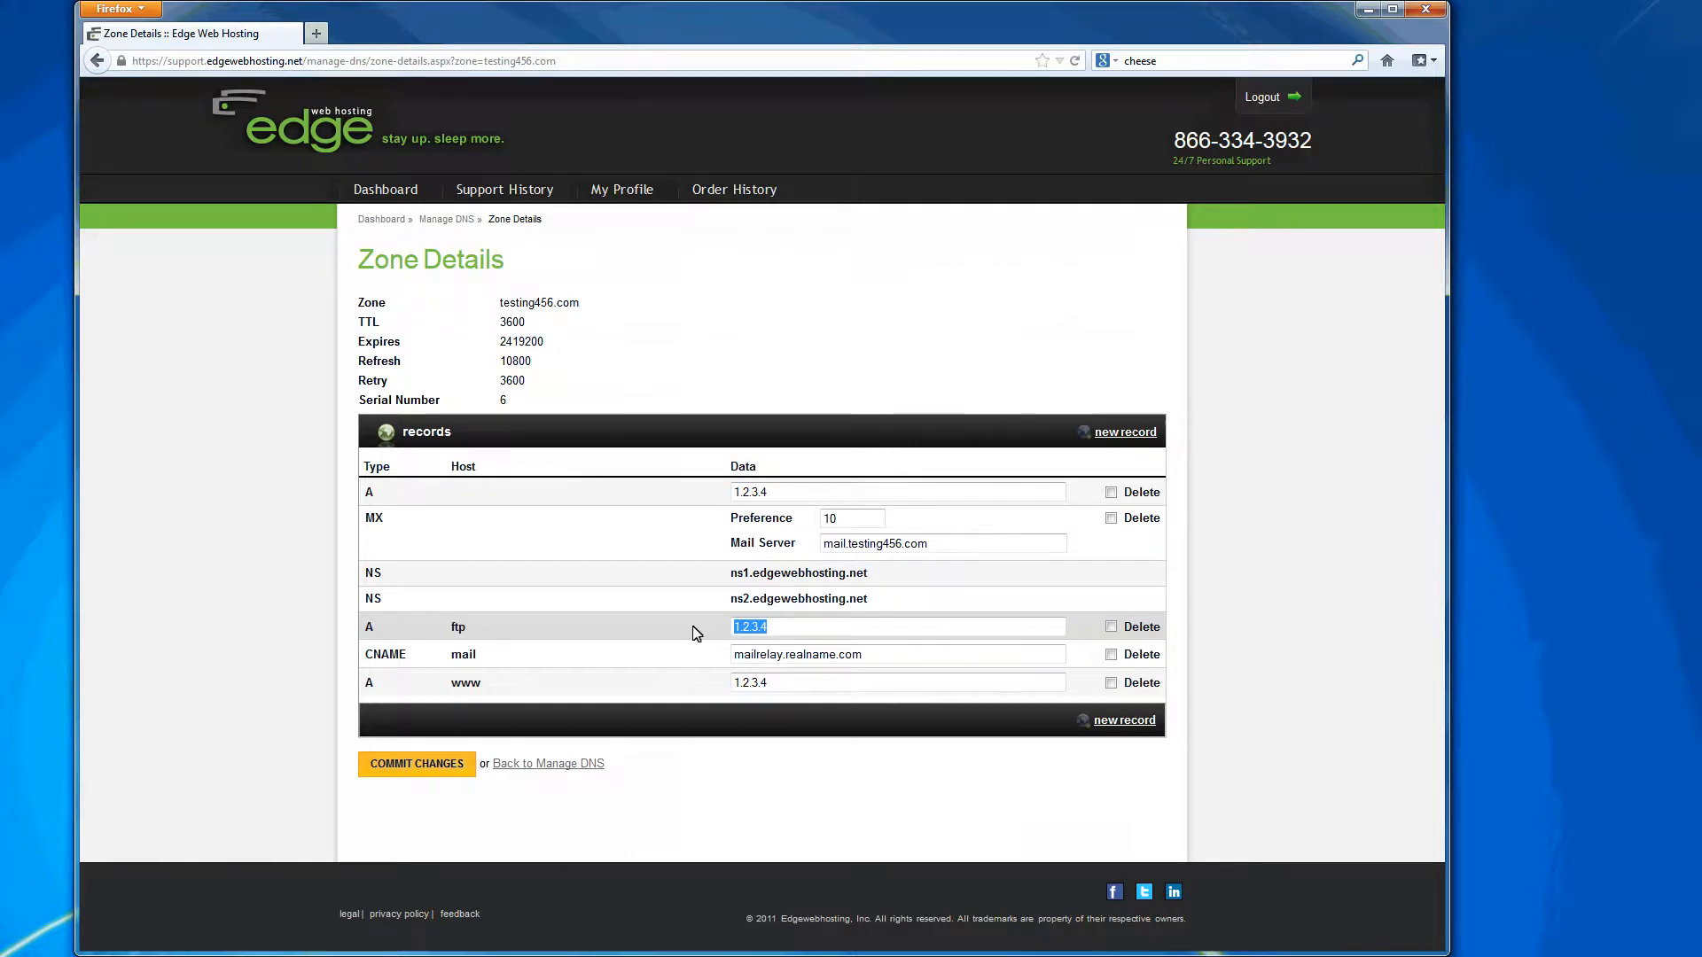
pyautogui.write('63.65.128.165')
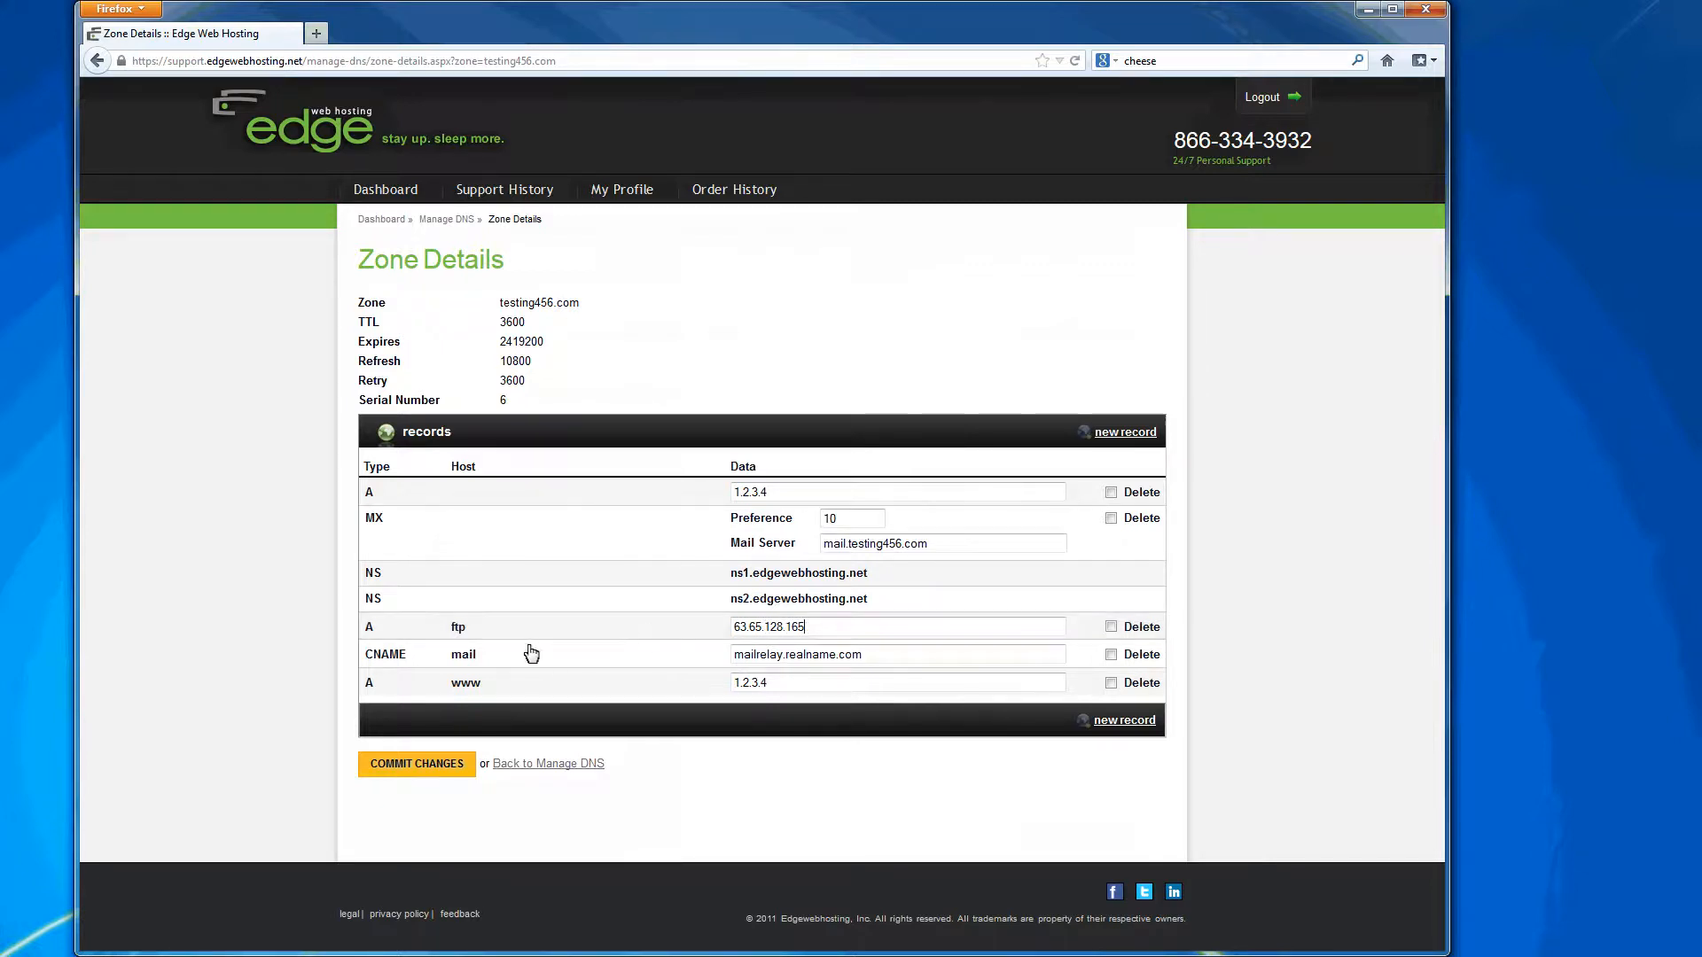
pyautogui.click(417, 768)
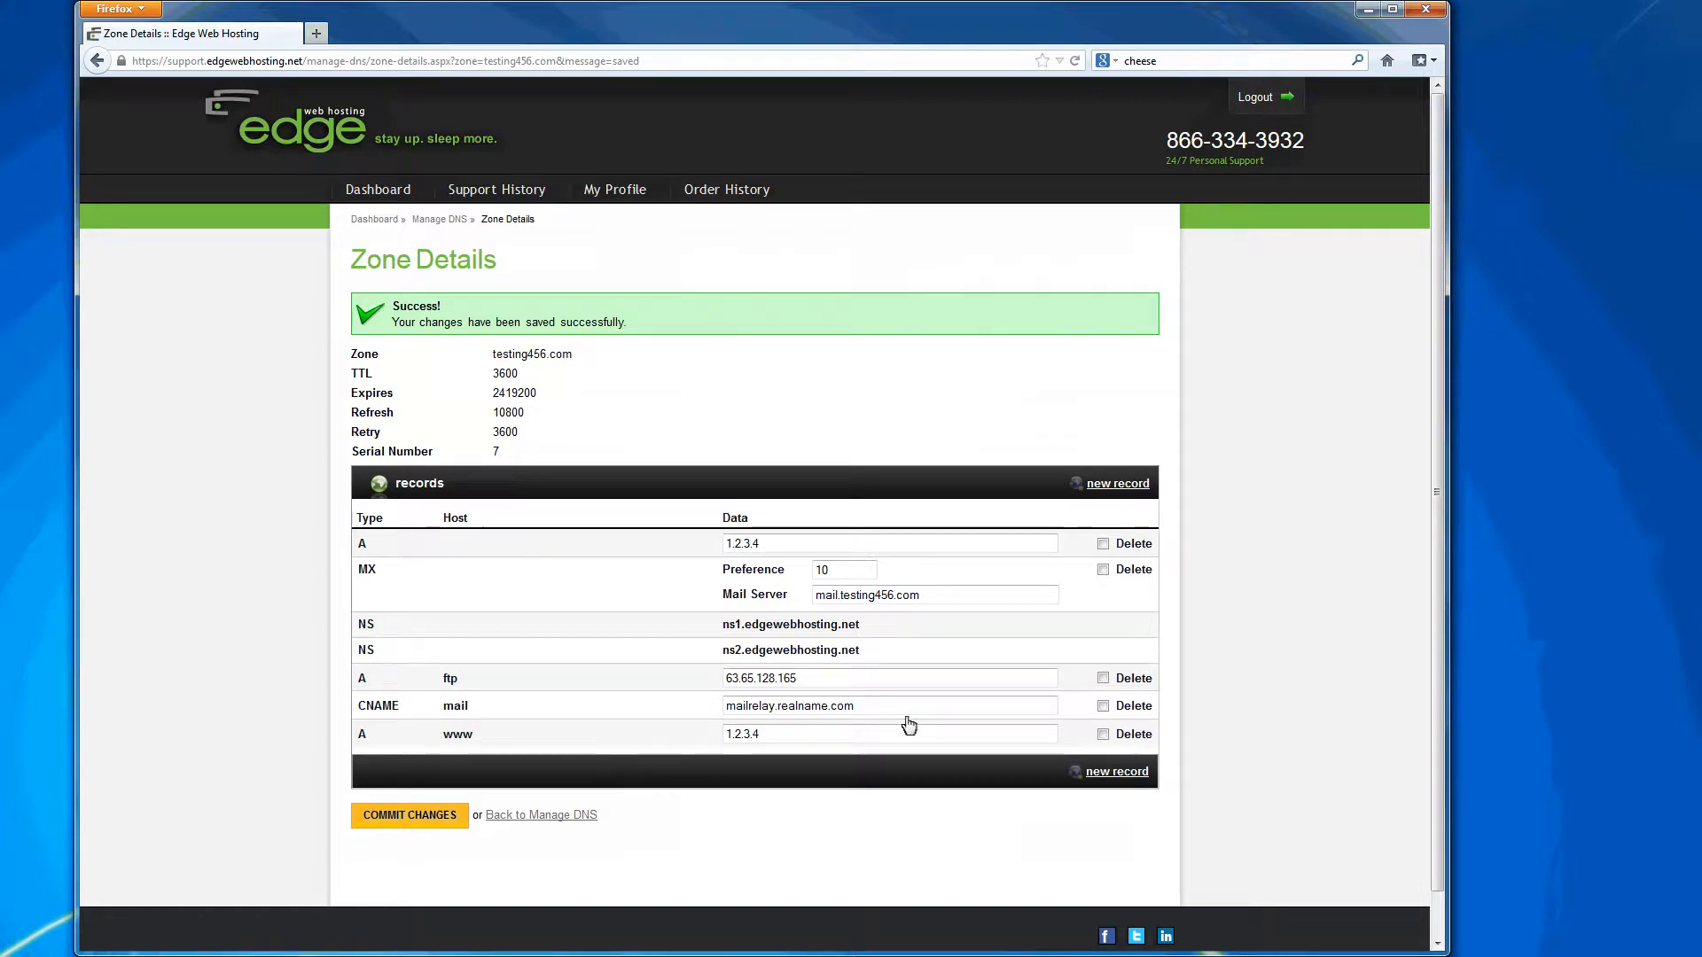
# Step: Delete the root A, MX, ftp A and mail CNAME records from the zone and commit the changes
pyautogui.click(1103, 544)
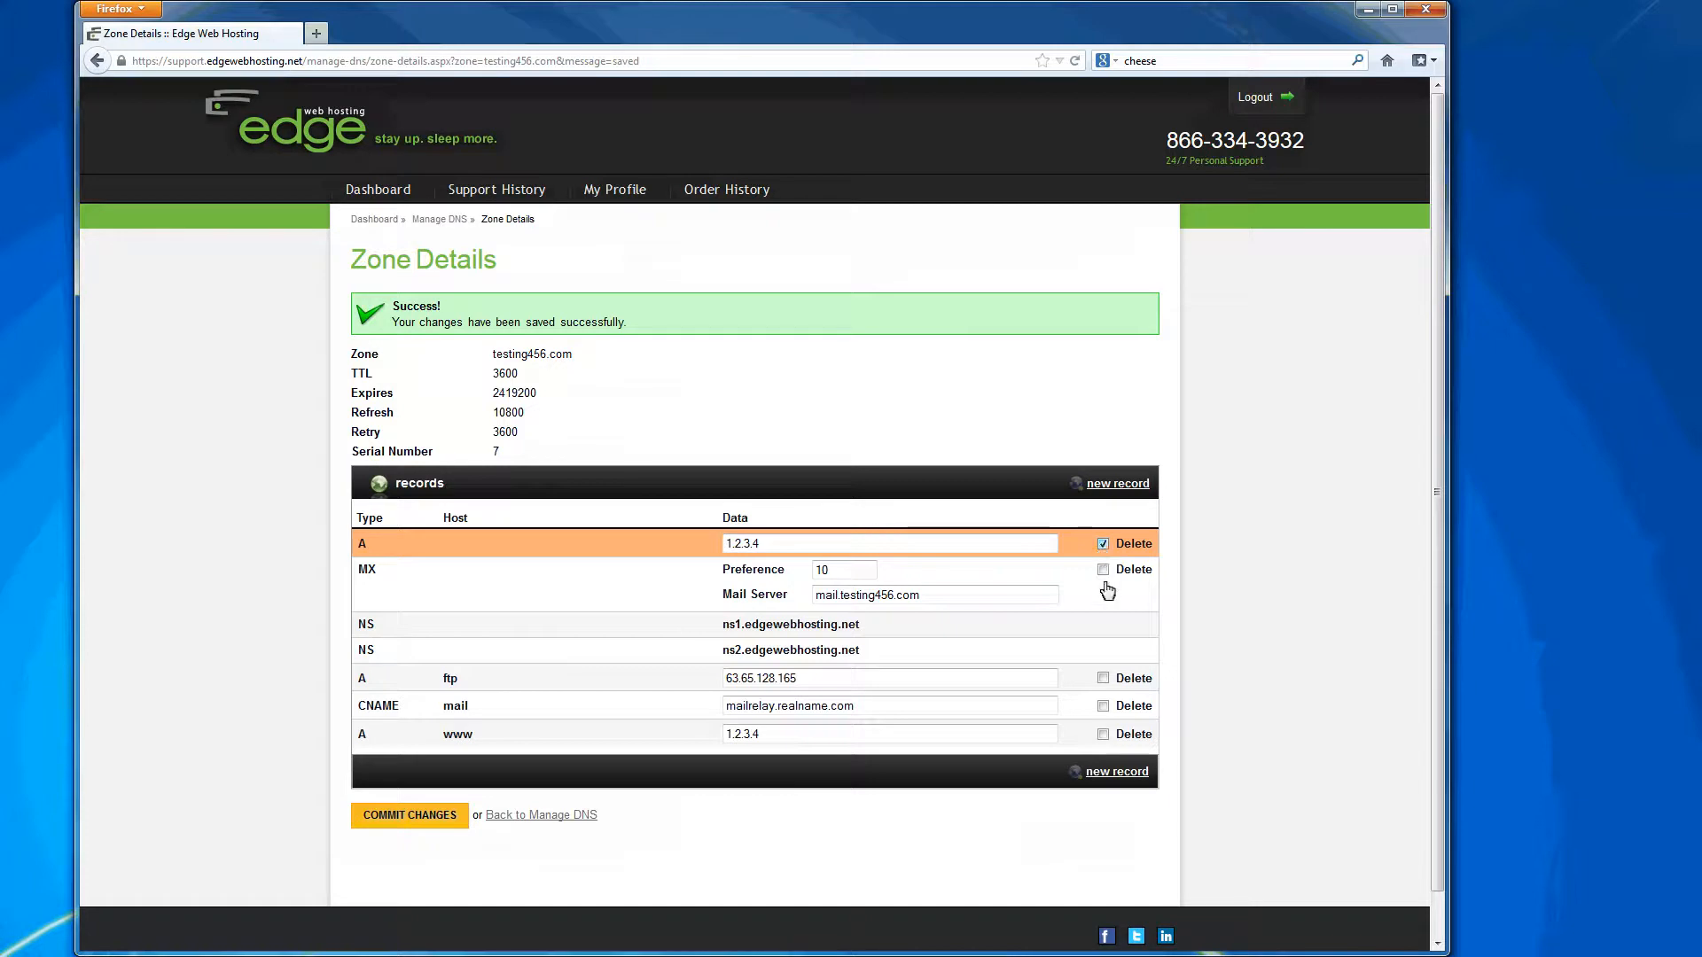
pyautogui.click(1103, 680)
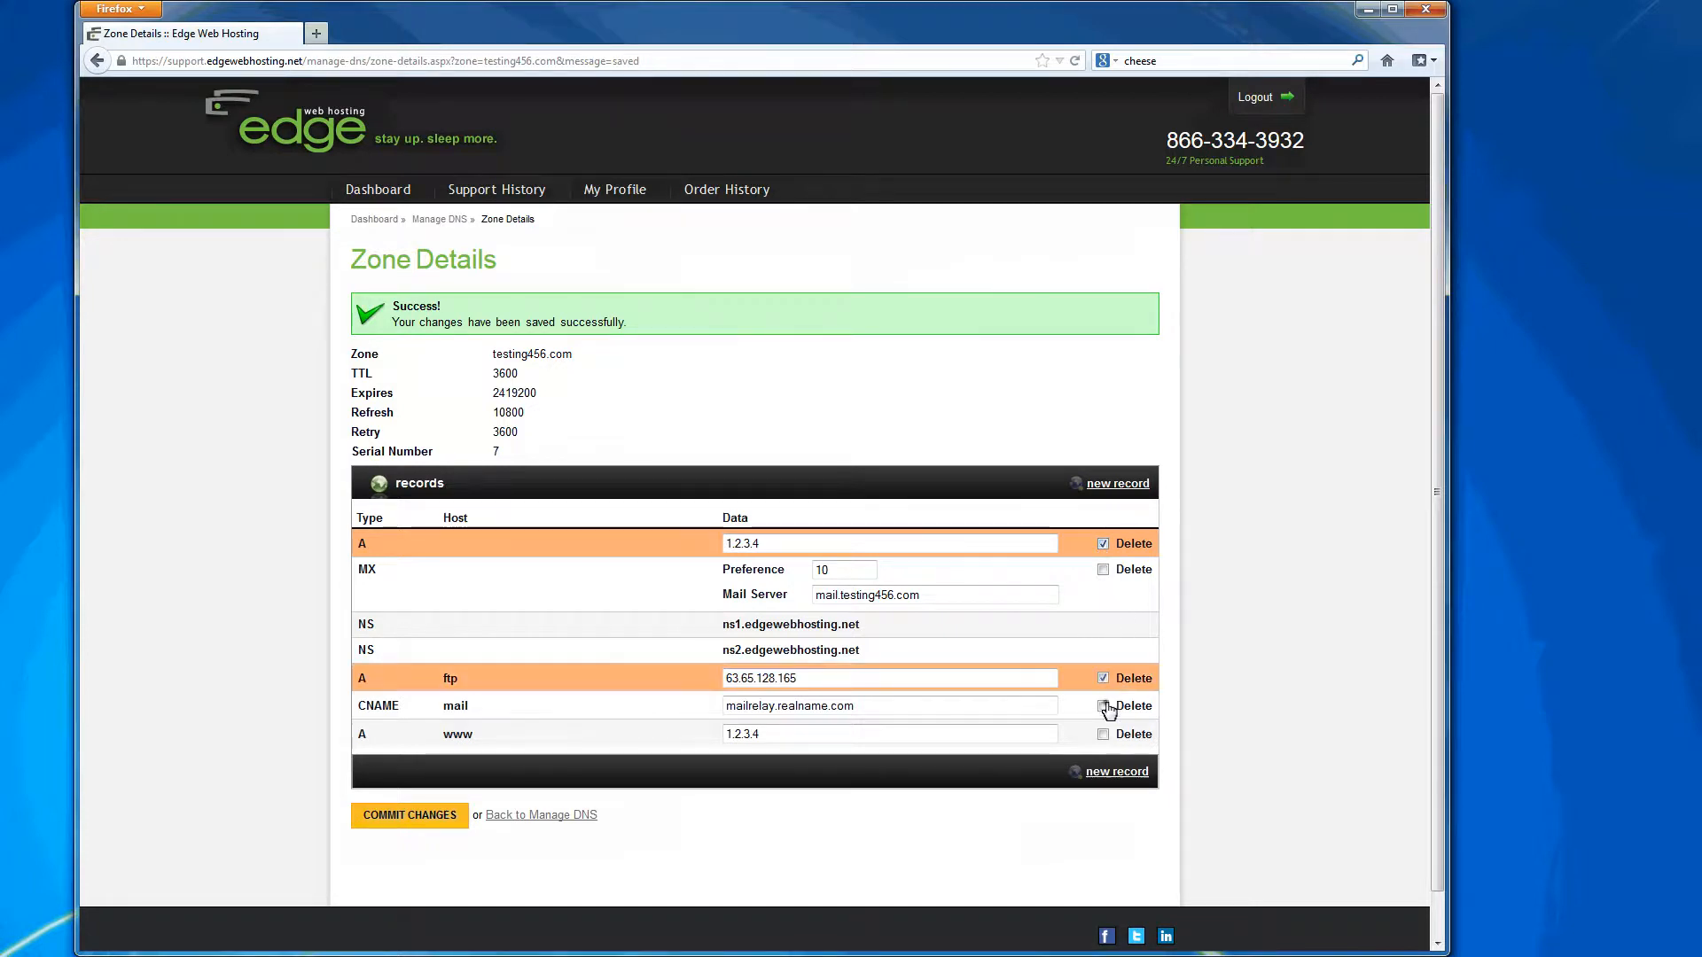
pyautogui.click(1104, 707)
pyautogui.click(1103, 570)
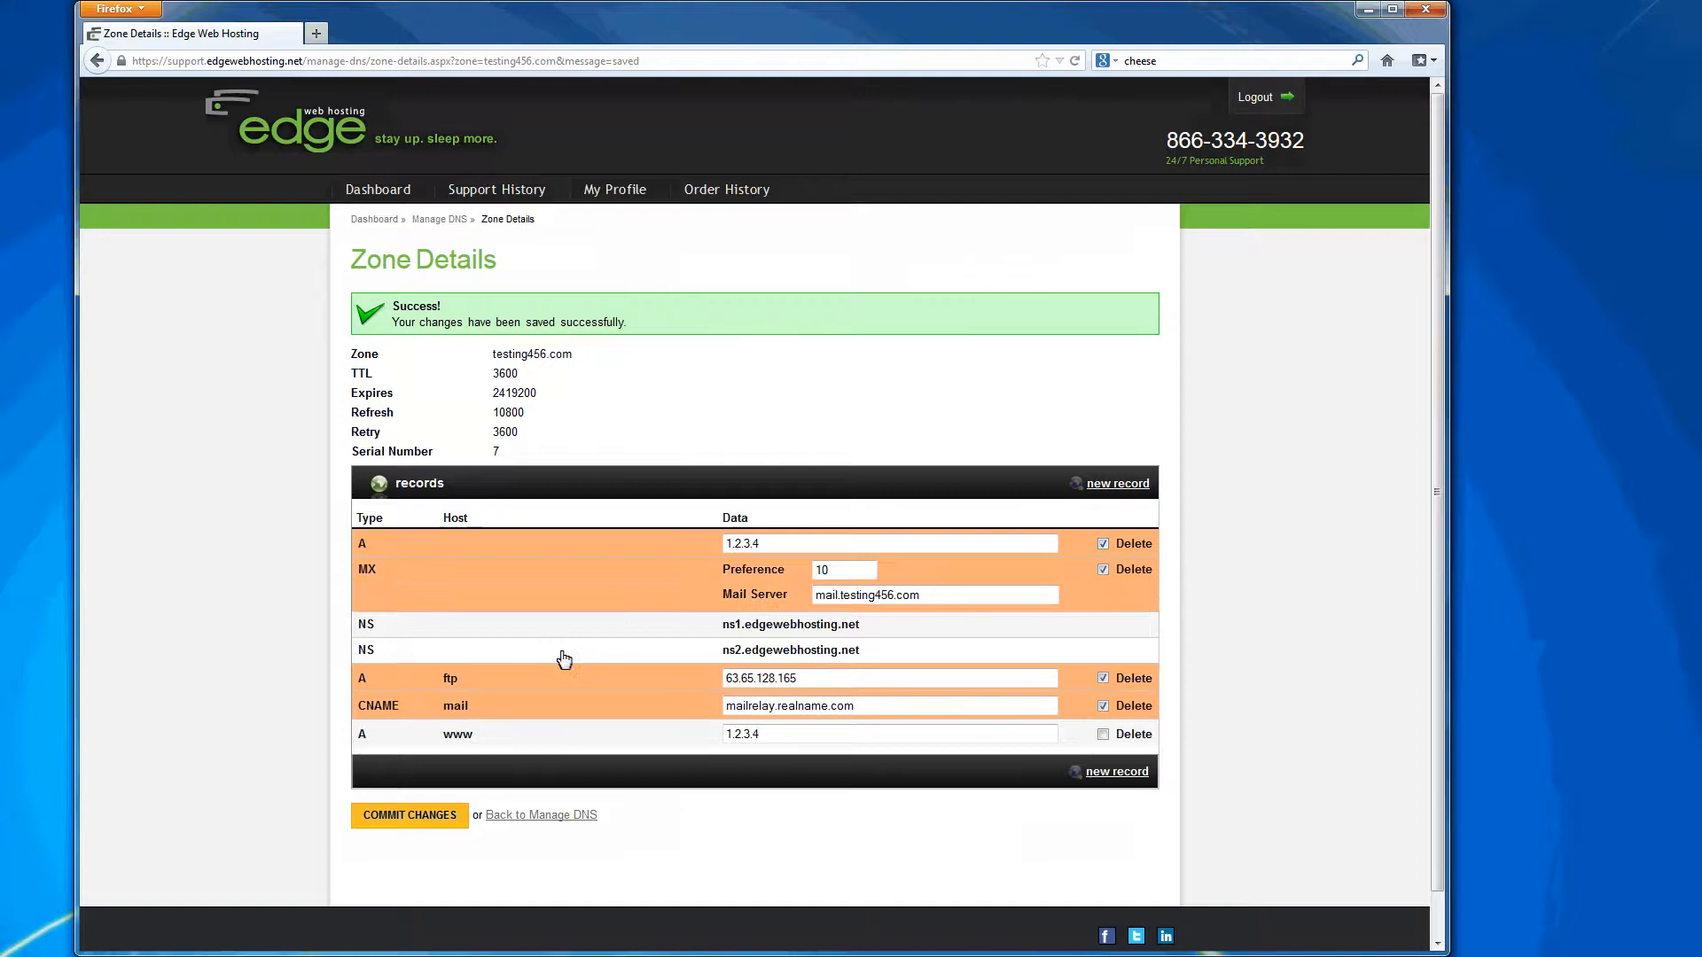
pyautogui.click(445, 816)
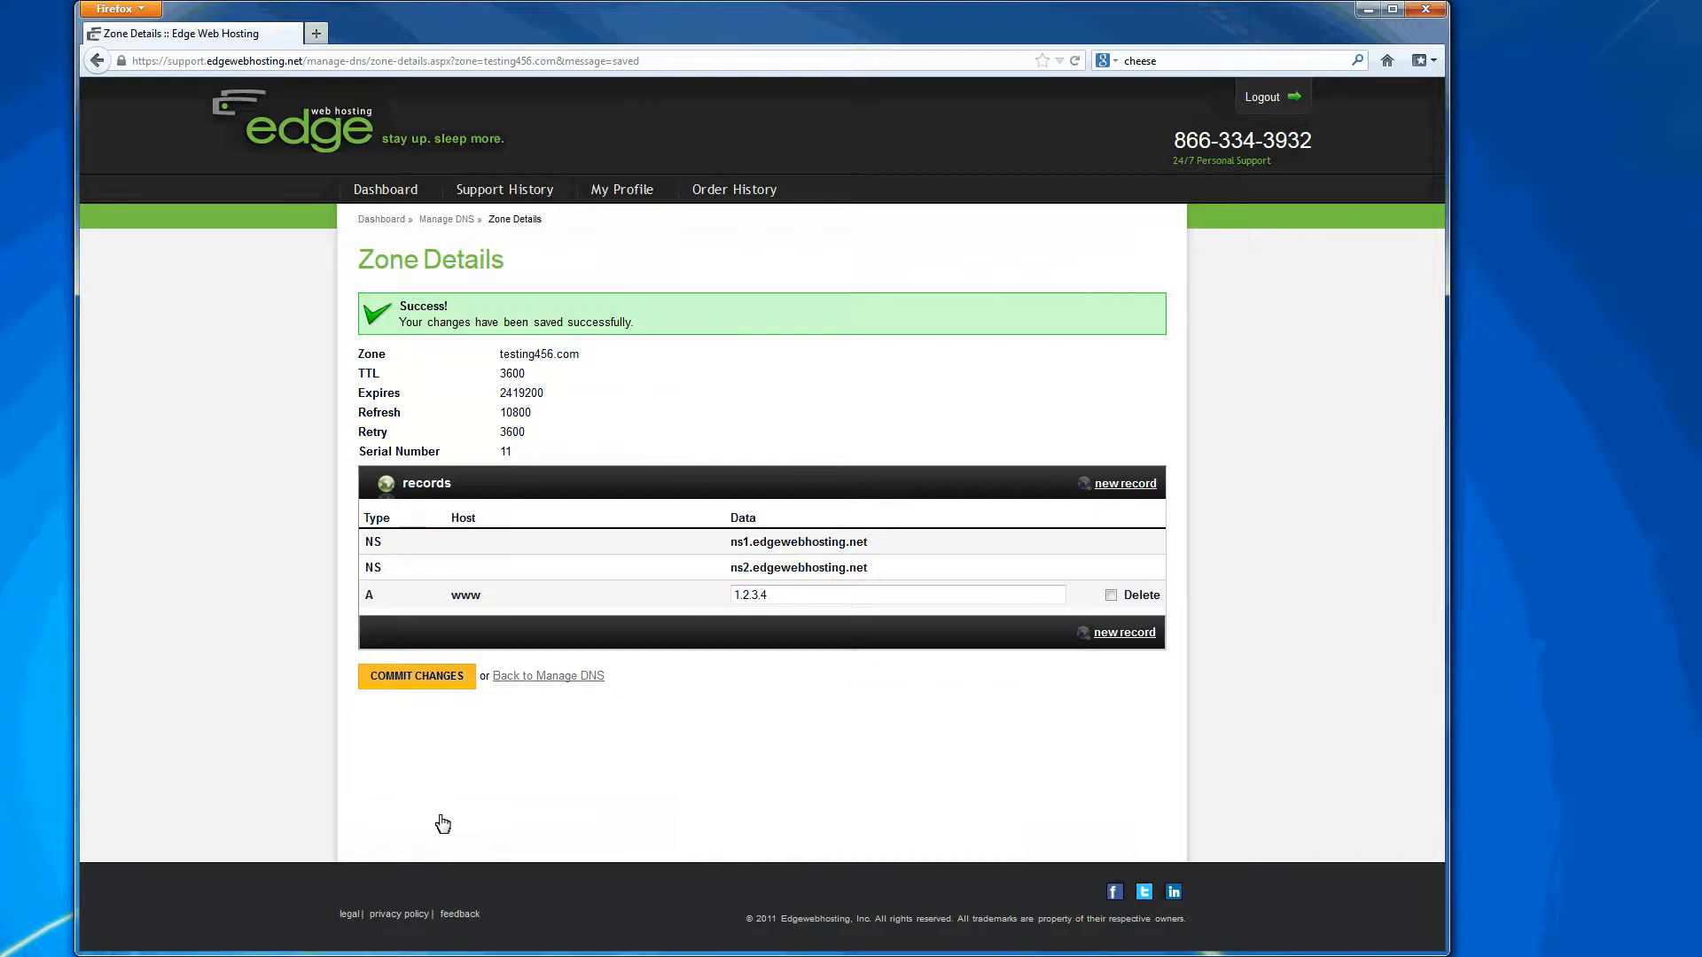
# Step: Add a new A record with a blank host and the data 1.2.3.4
pyautogui.click(1125, 484)
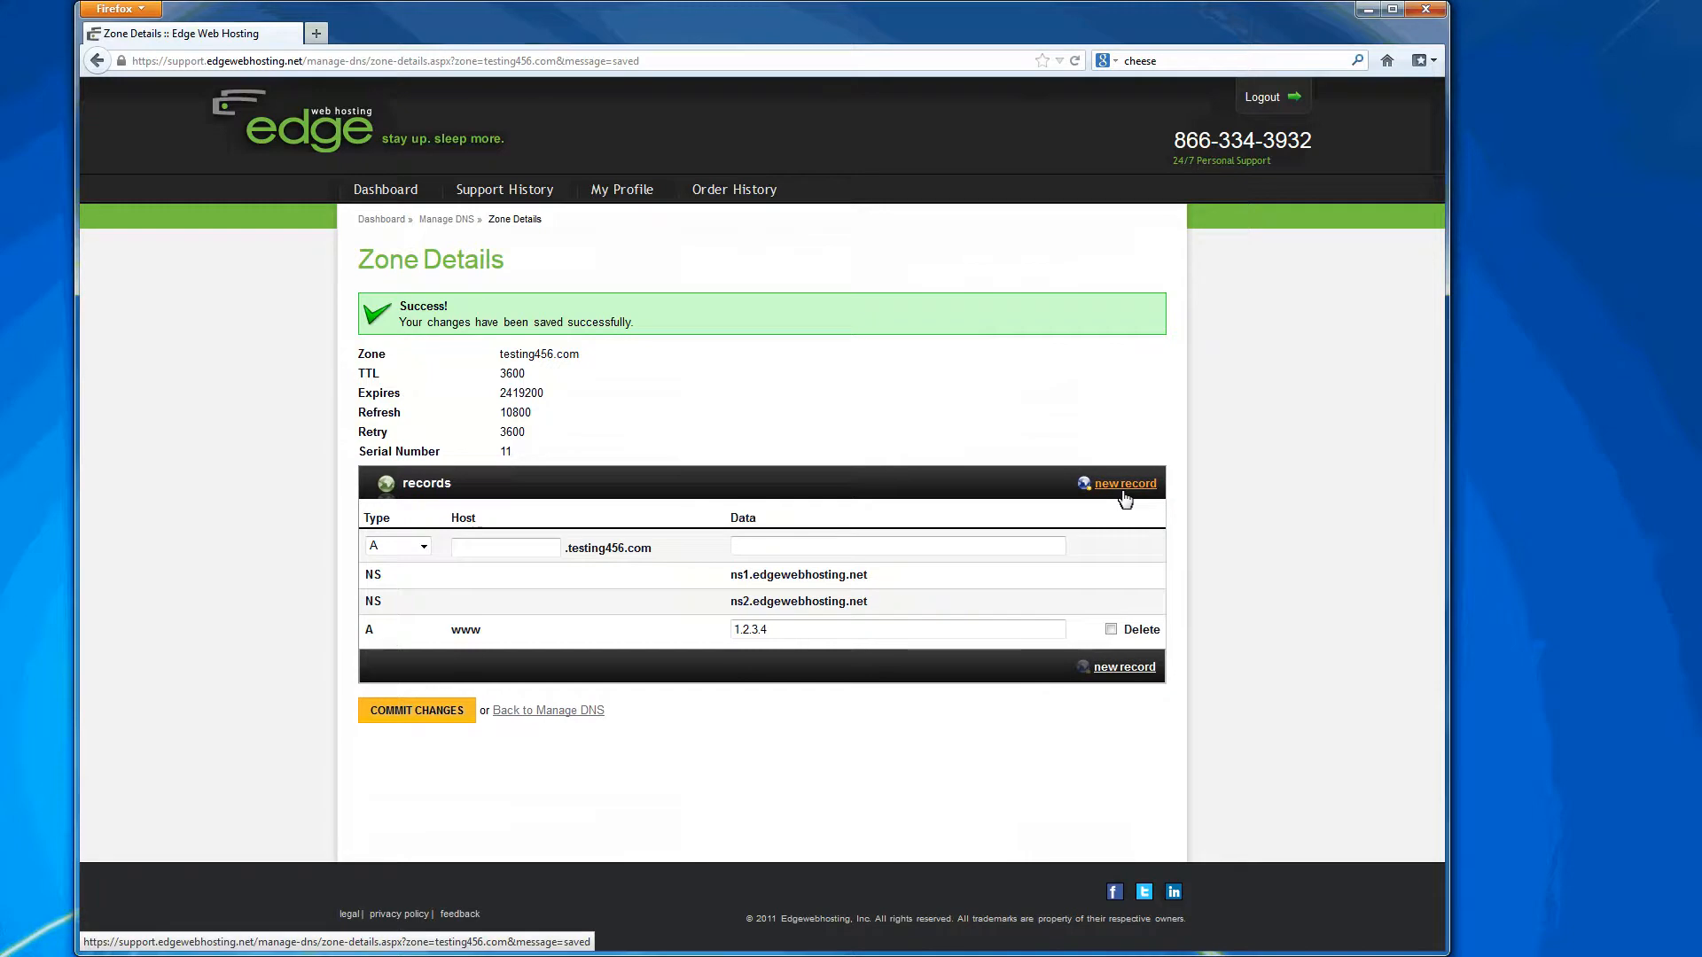
pyautogui.click(416, 548)
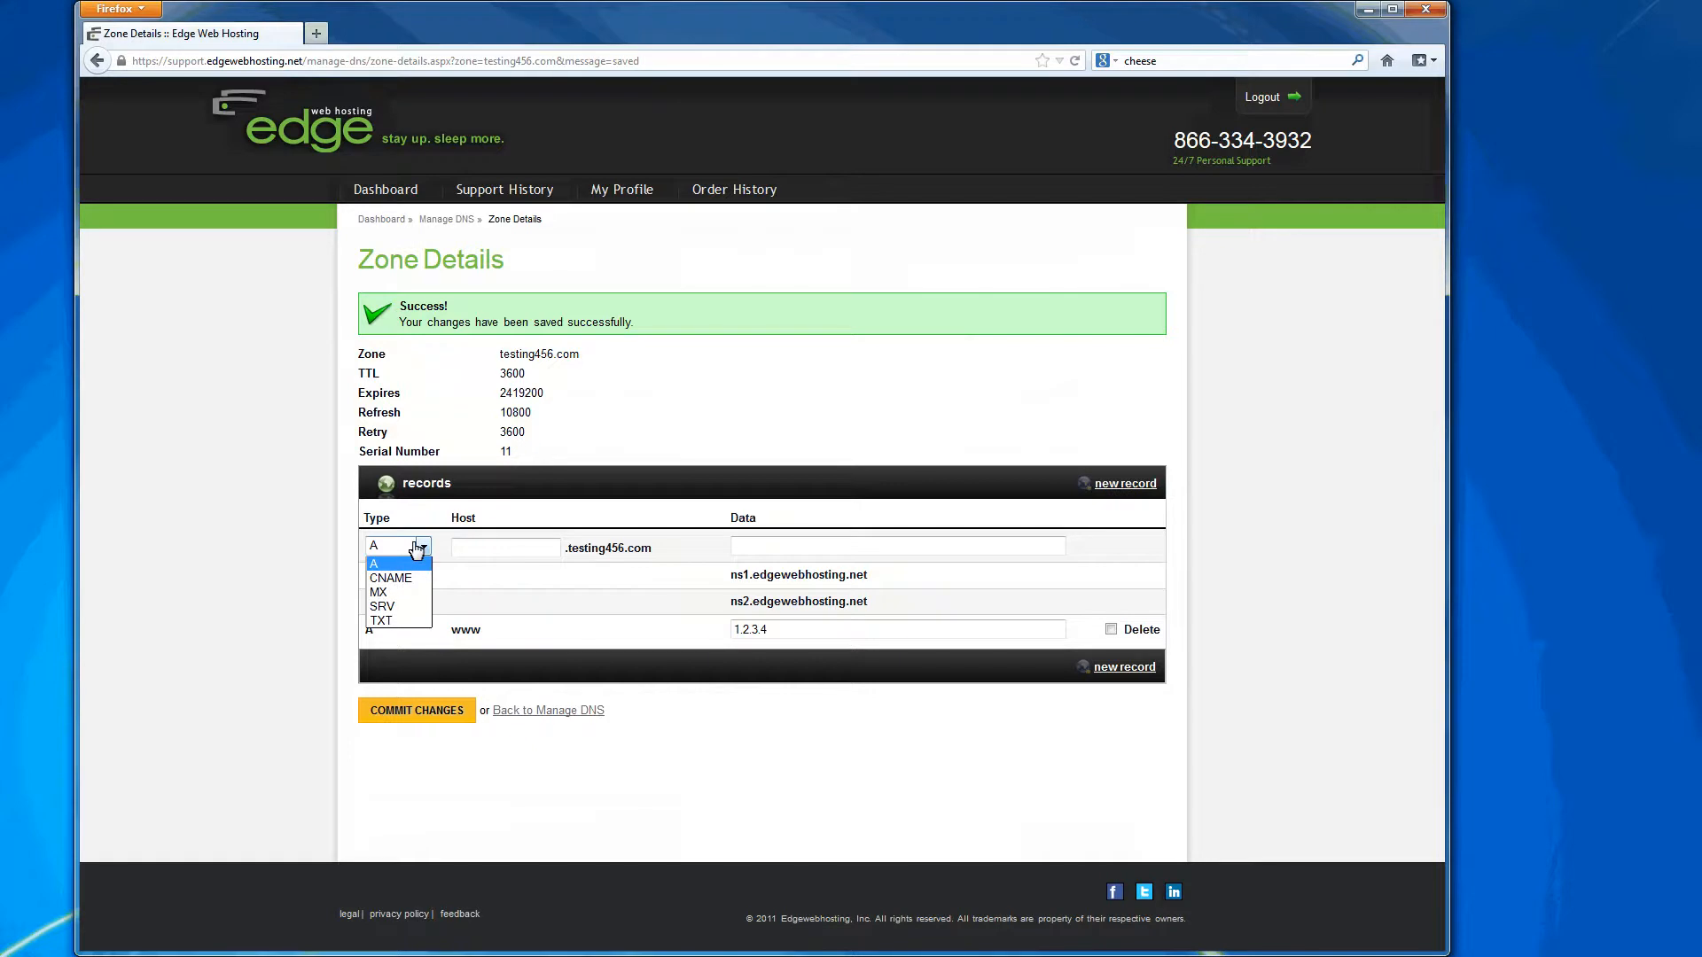
pyautogui.click(505, 555)
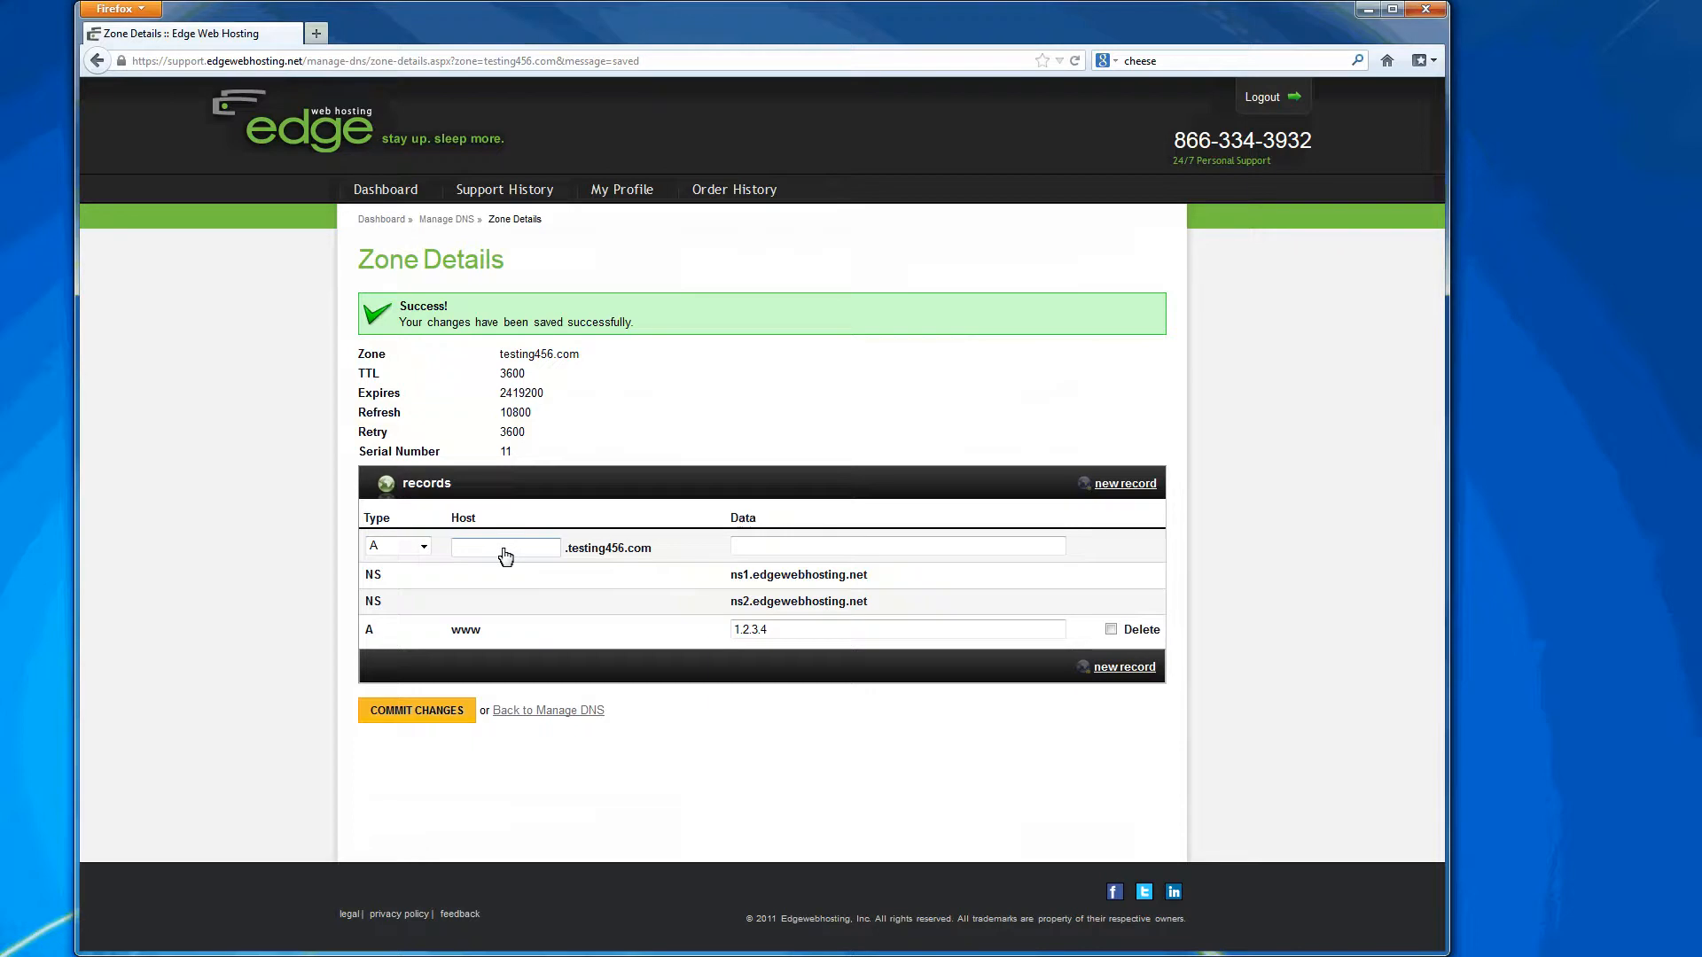
pyautogui.click(739, 548)
pyautogui.write('1.2.3.4')
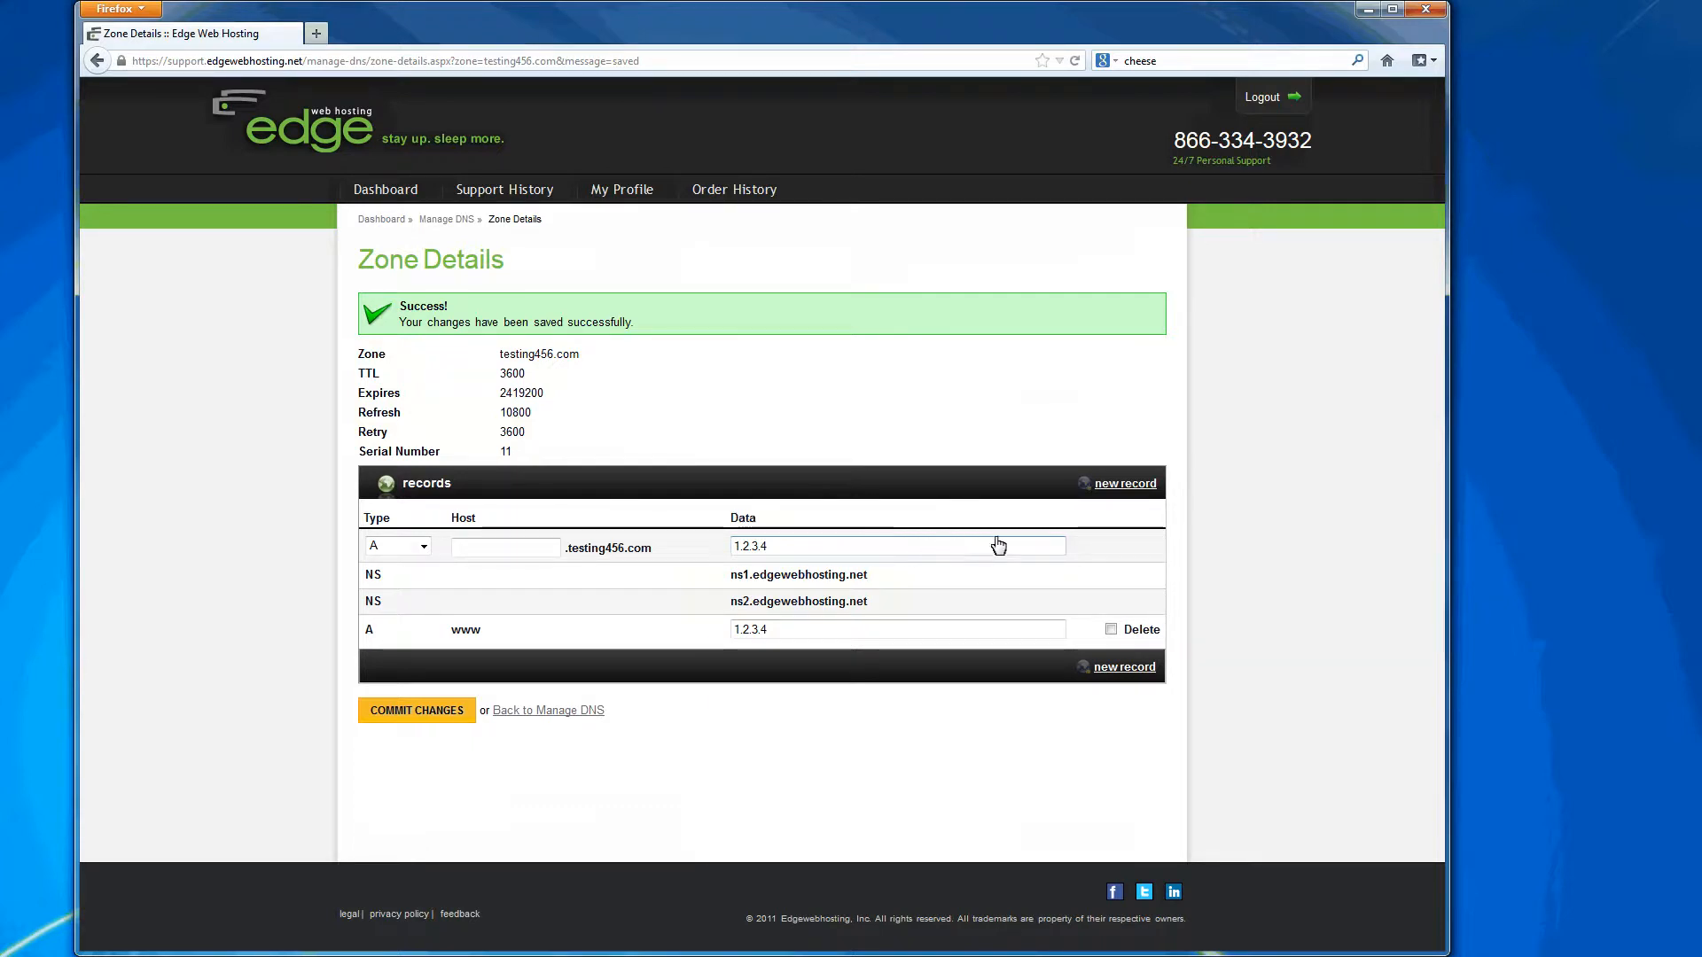
# Step: Add a CNAME record for the host mail that points to mymailserver.domain.com
pyautogui.click(1114, 484)
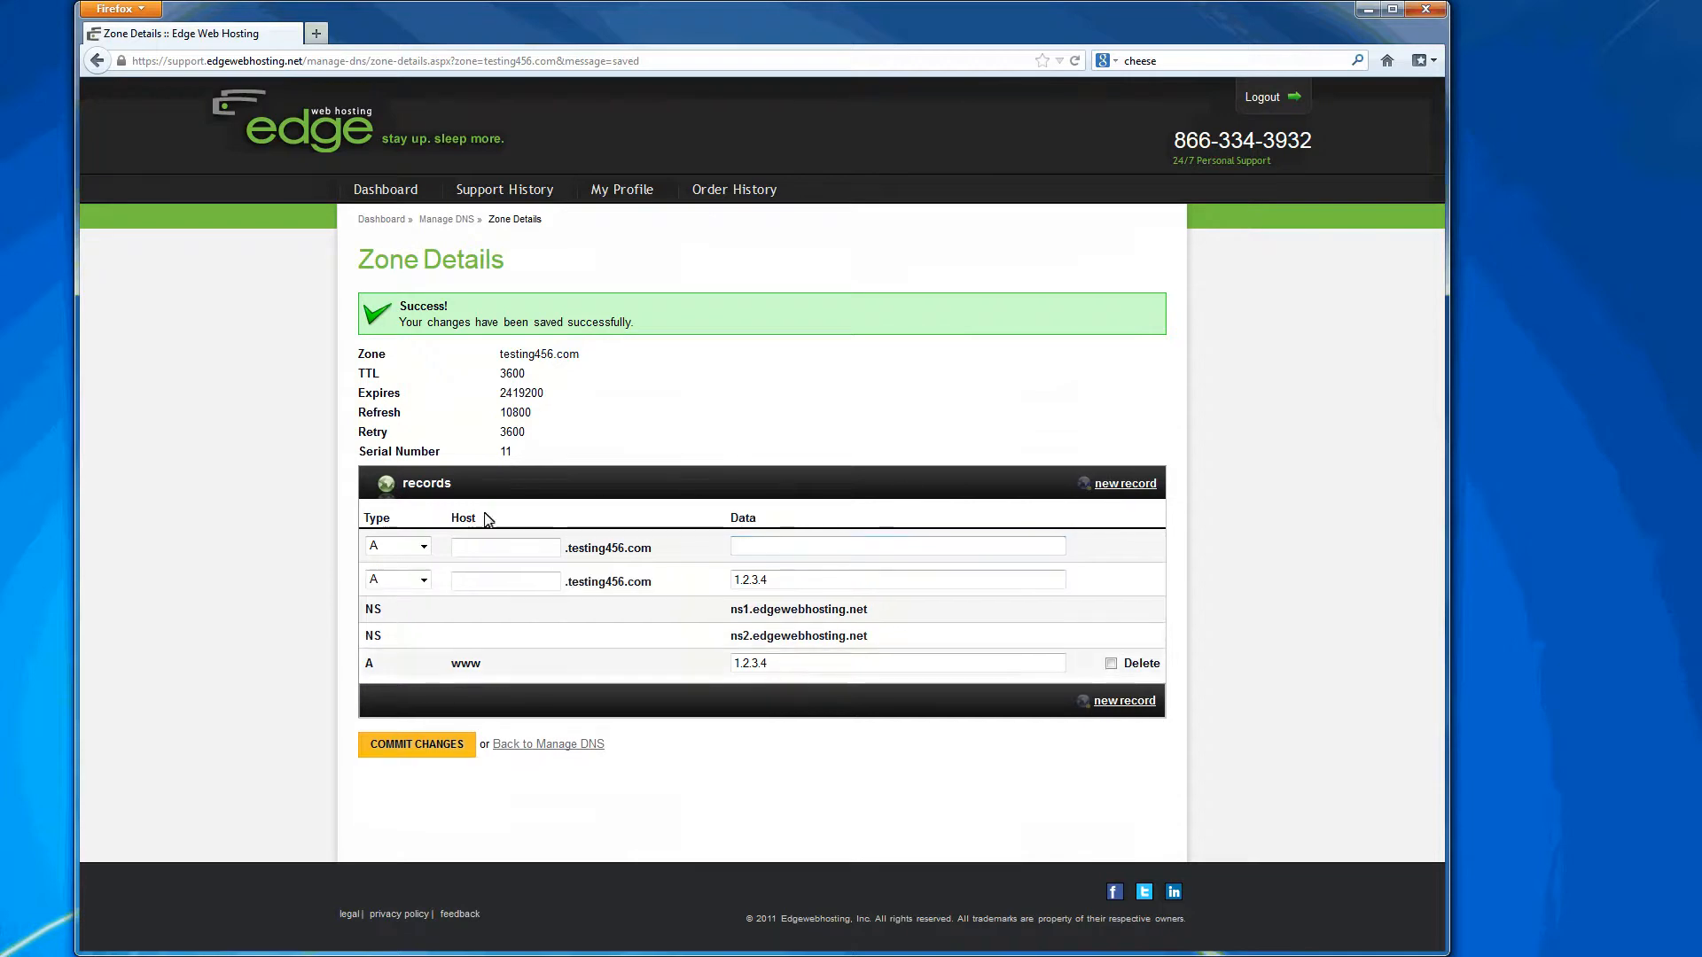
pyautogui.click(422, 547)
pyautogui.click(420, 578)
pyautogui.click(507, 555)
pyautogui.write('mail')
pyautogui.press('Tab')
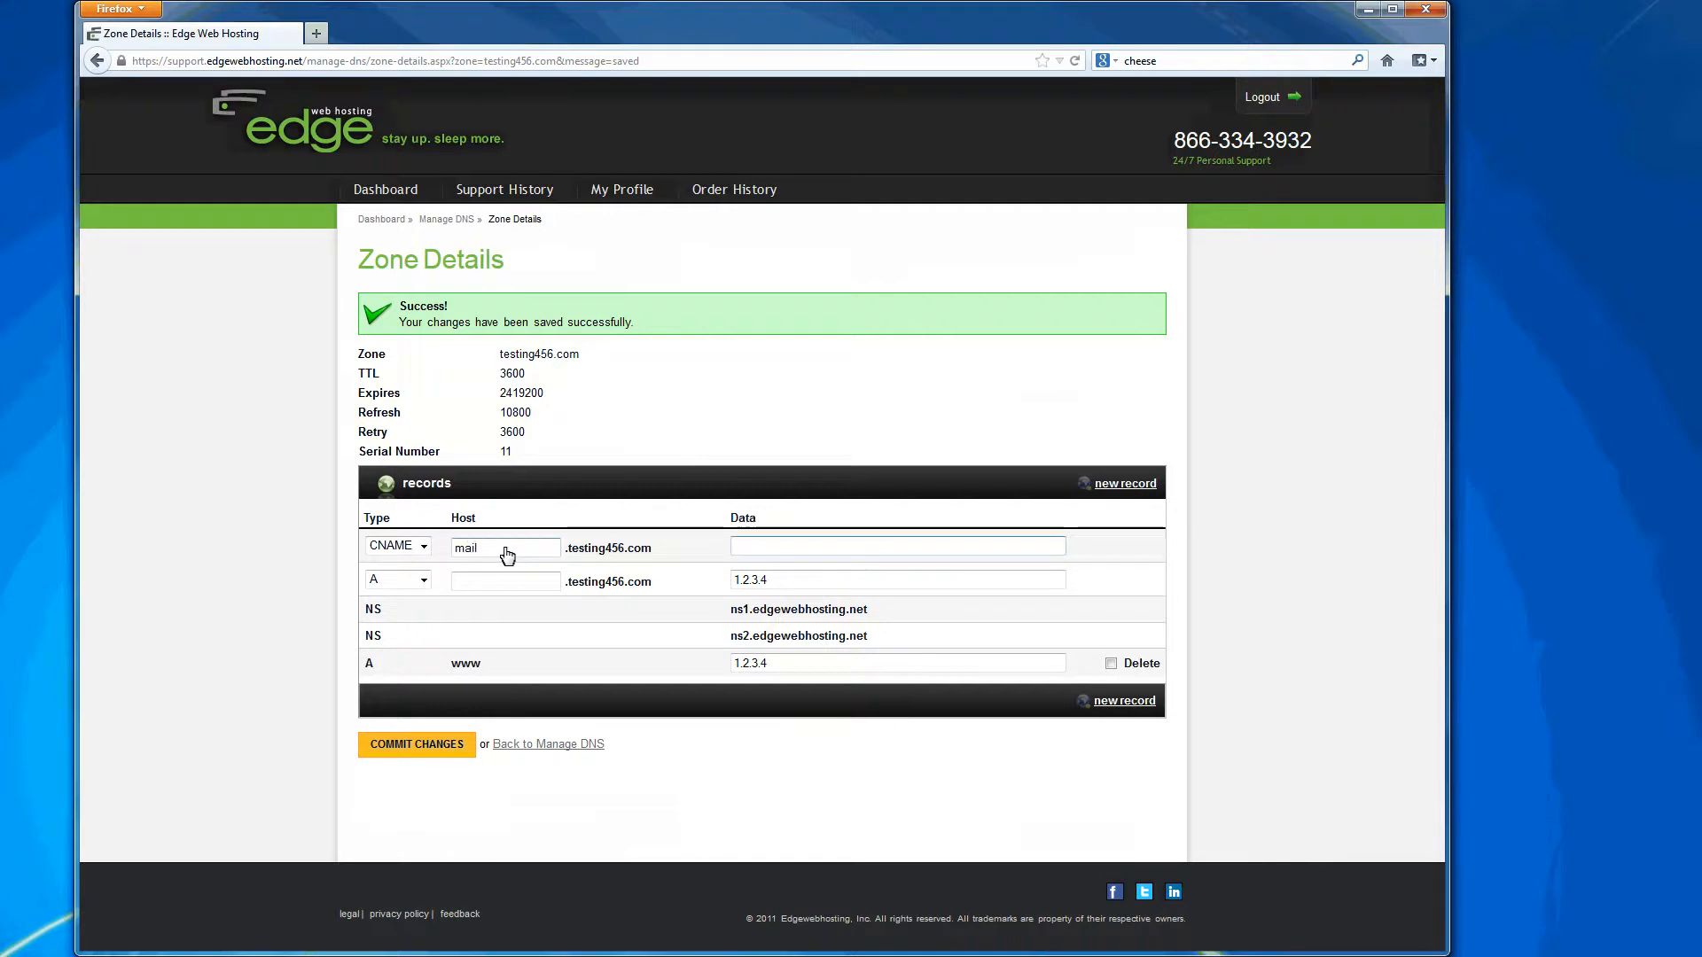
pyautogui.write('mymail')
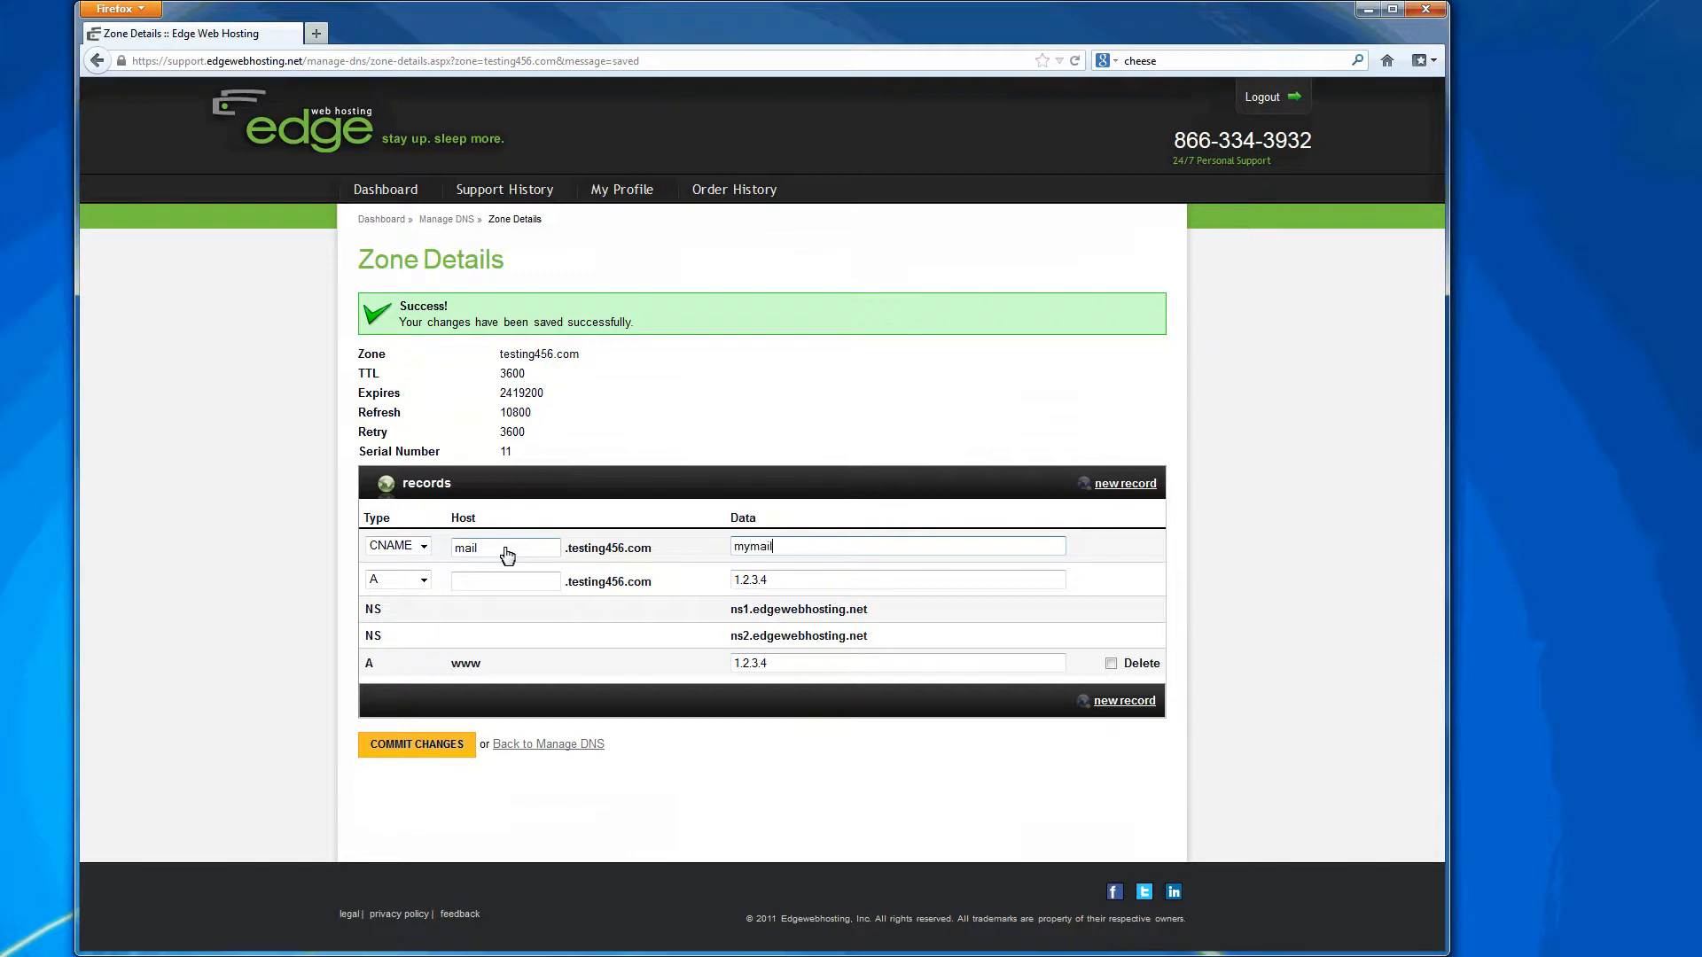
pyautogui.write('server.domain.com')
# Step: Add an MX record with a blank host, preference 10 and mail server mail.testing456.com
pyautogui.click(1147, 485)
pyautogui.click(412, 545)
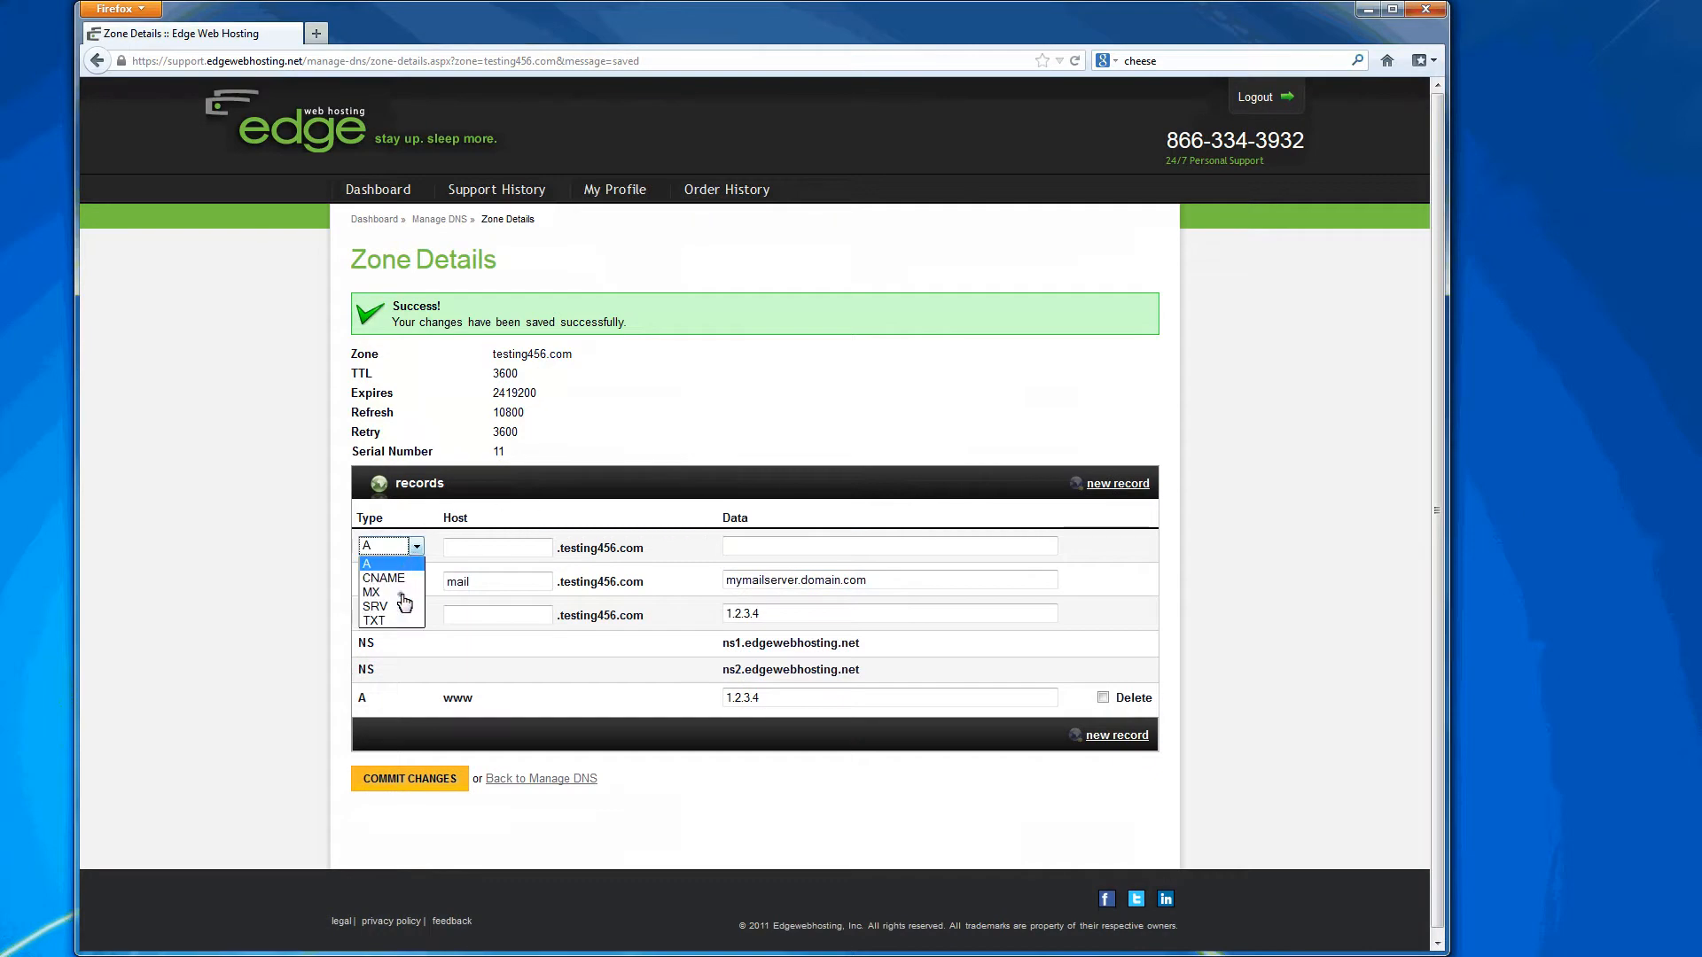
pyautogui.click(377, 593)
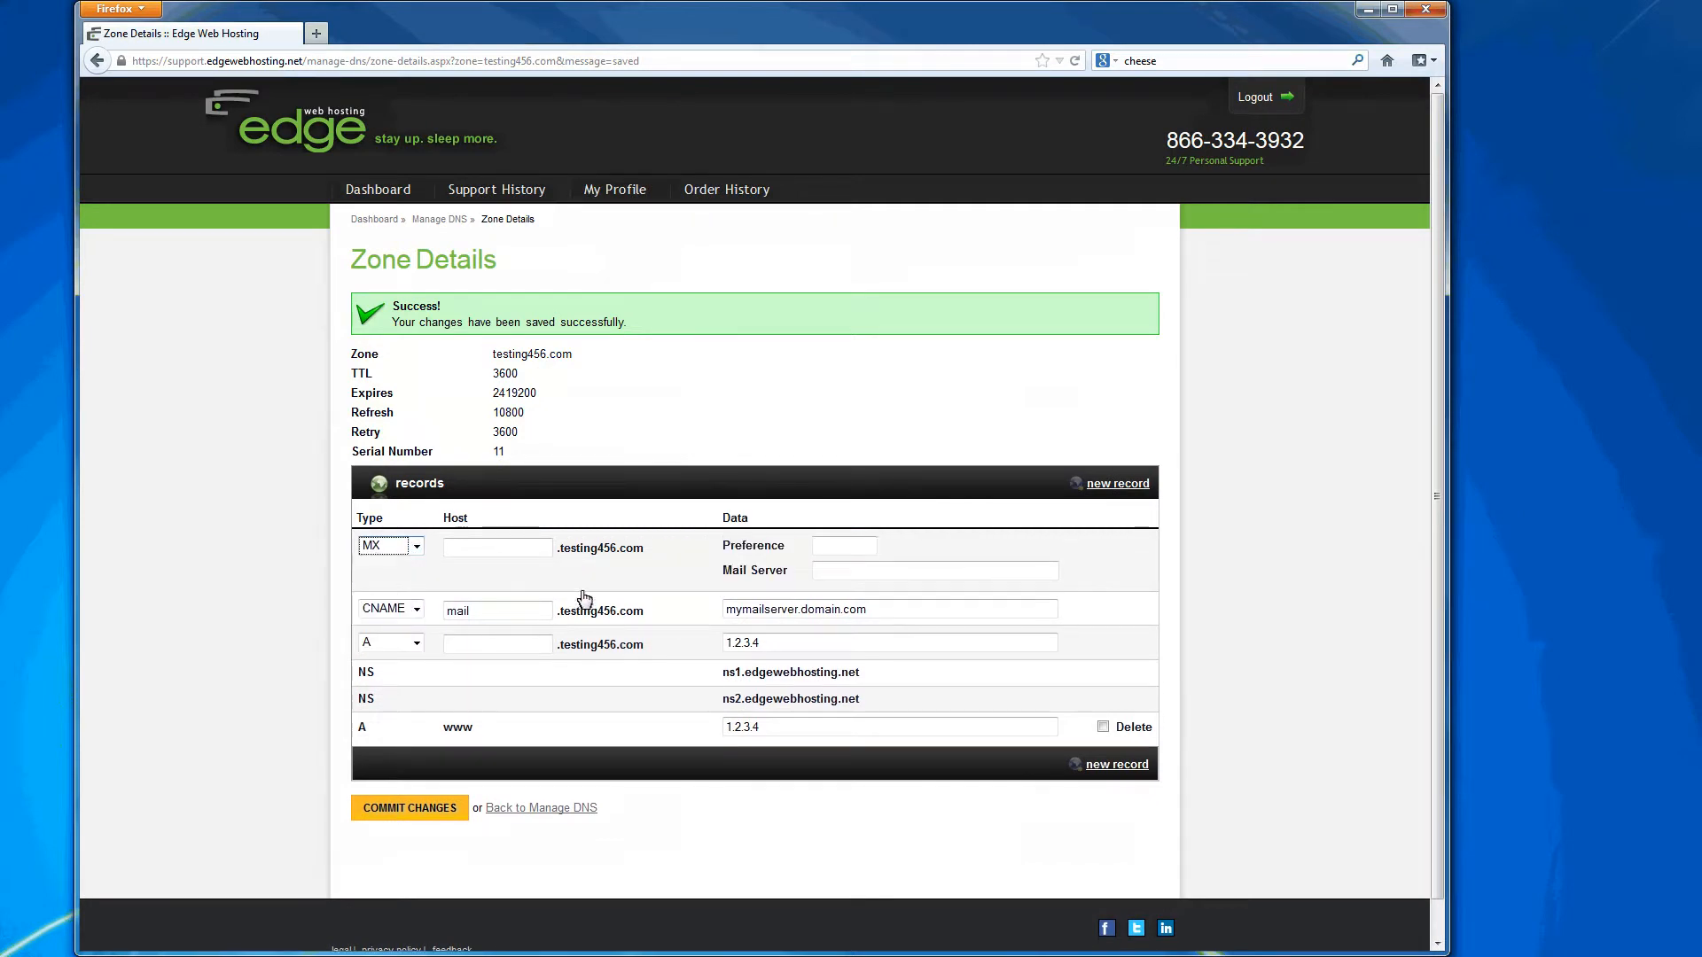
pyautogui.click(823, 549)
pyautogui.write('10')
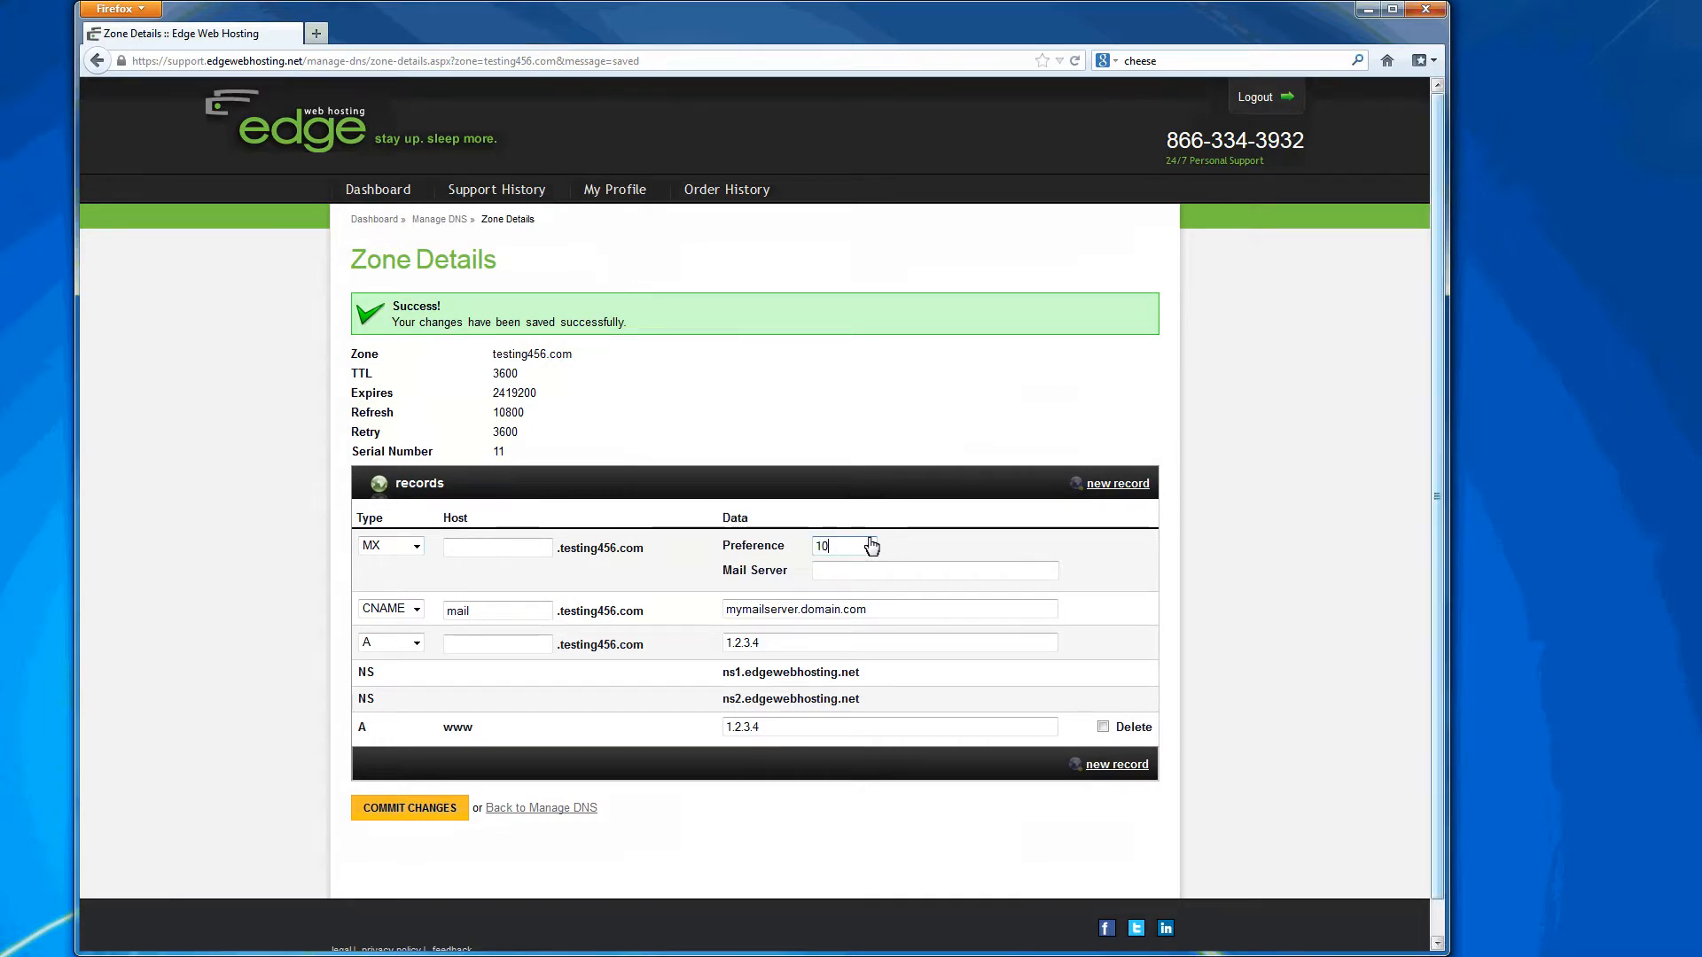
pyautogui.click(1001, 573)
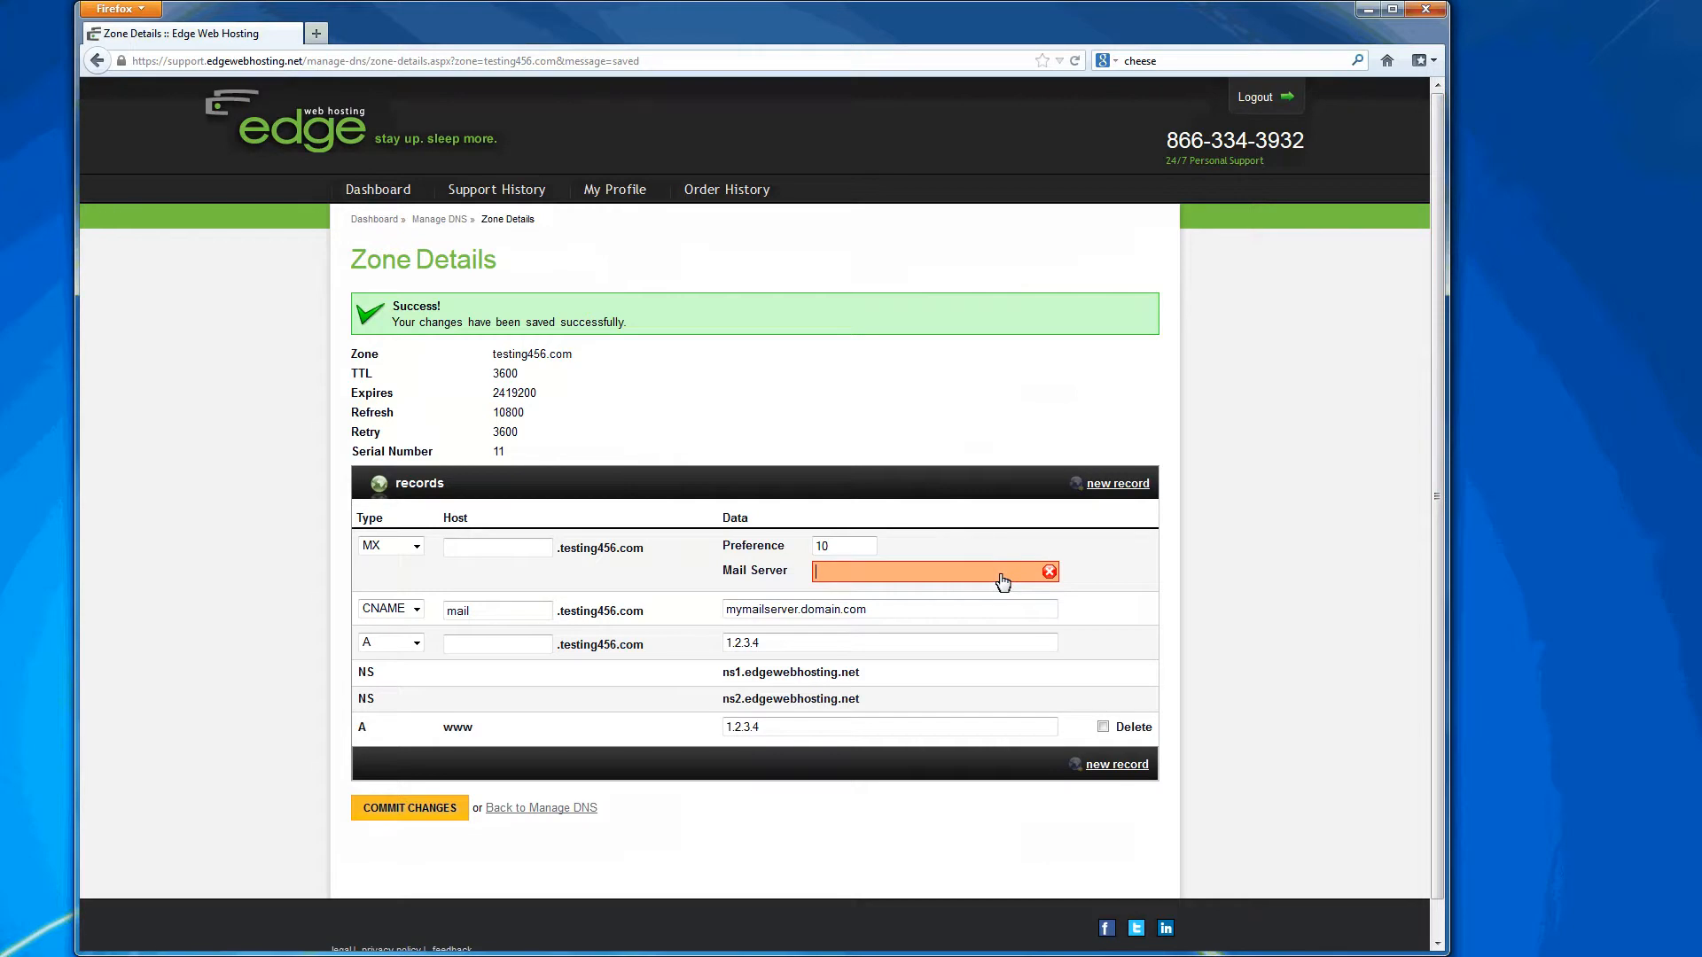
pyautogui.write('mail.testing')
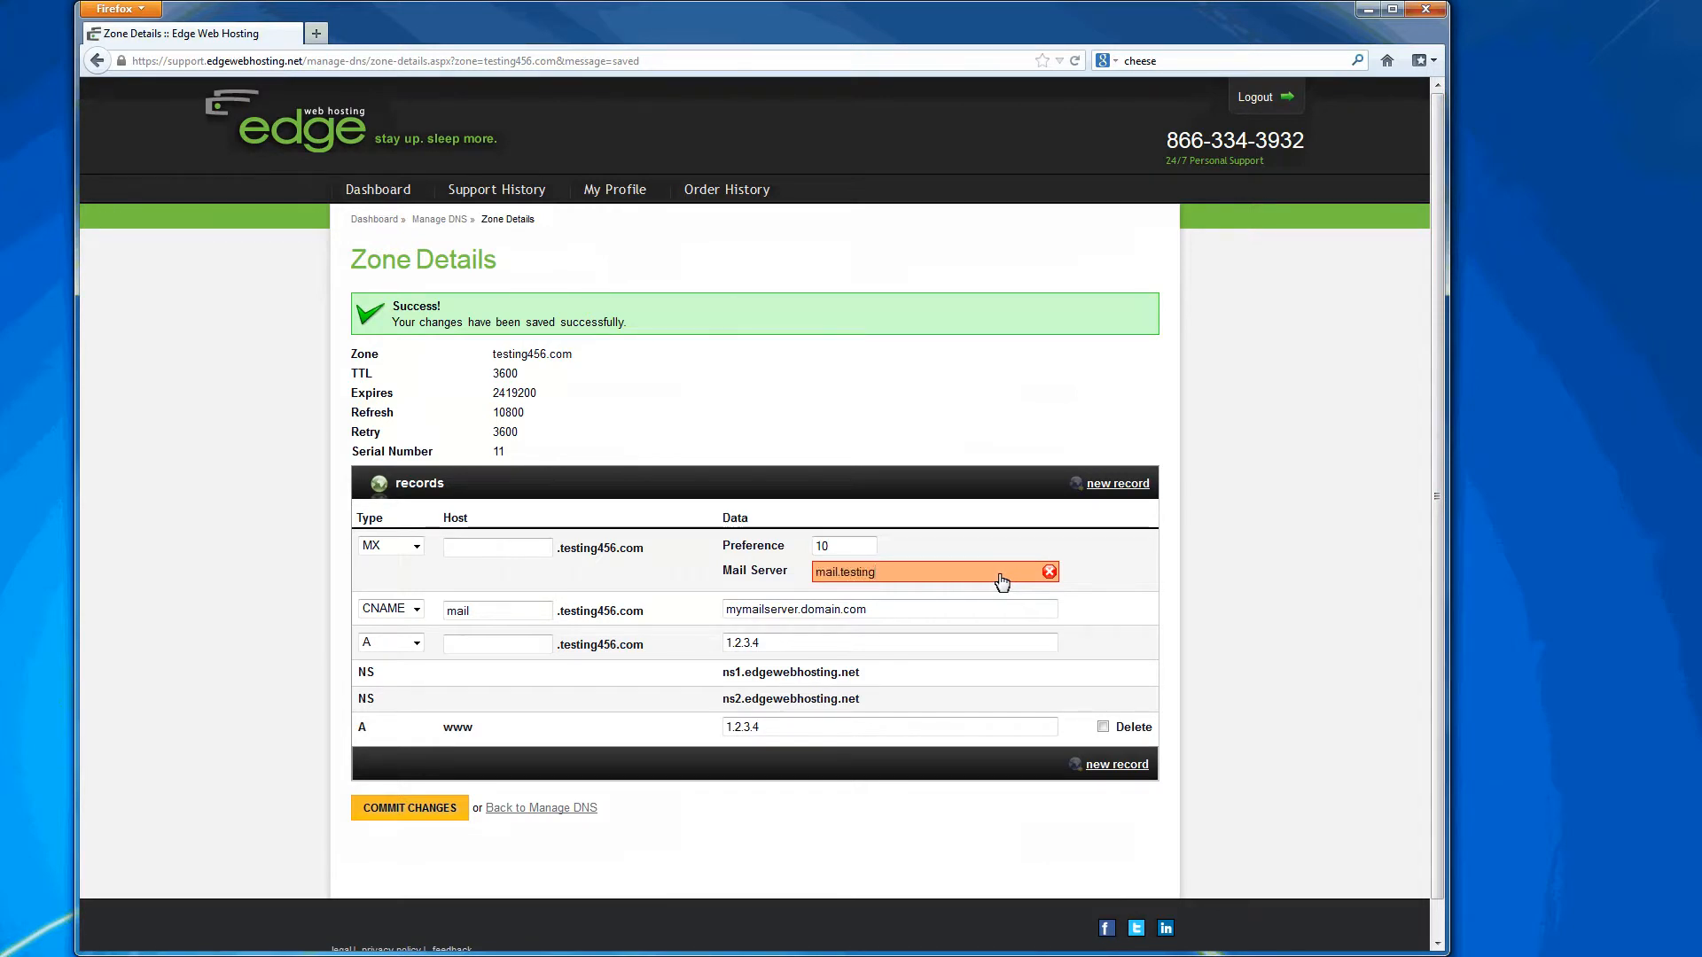
pyautogui.write('456.com')
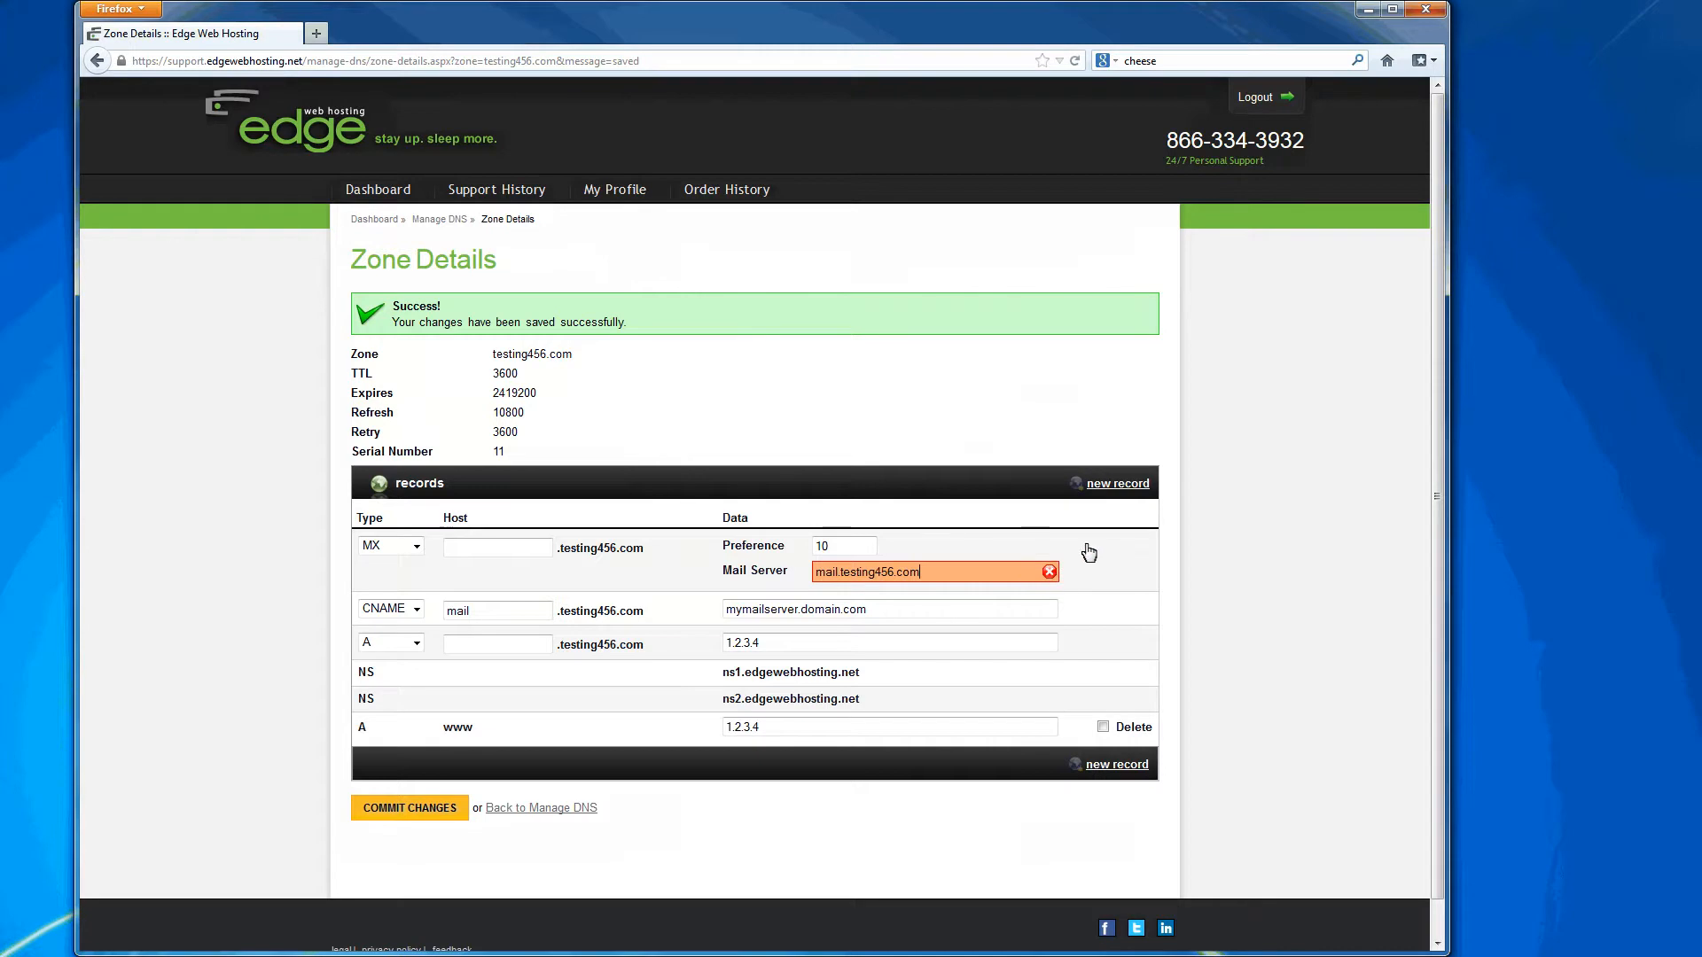
# Step: Add a TXT record with a blank host and the data "v=spf1 a mx ip4:5.6.7.8 ~all", and commit all new records
pyautogui.click(1116, 484)
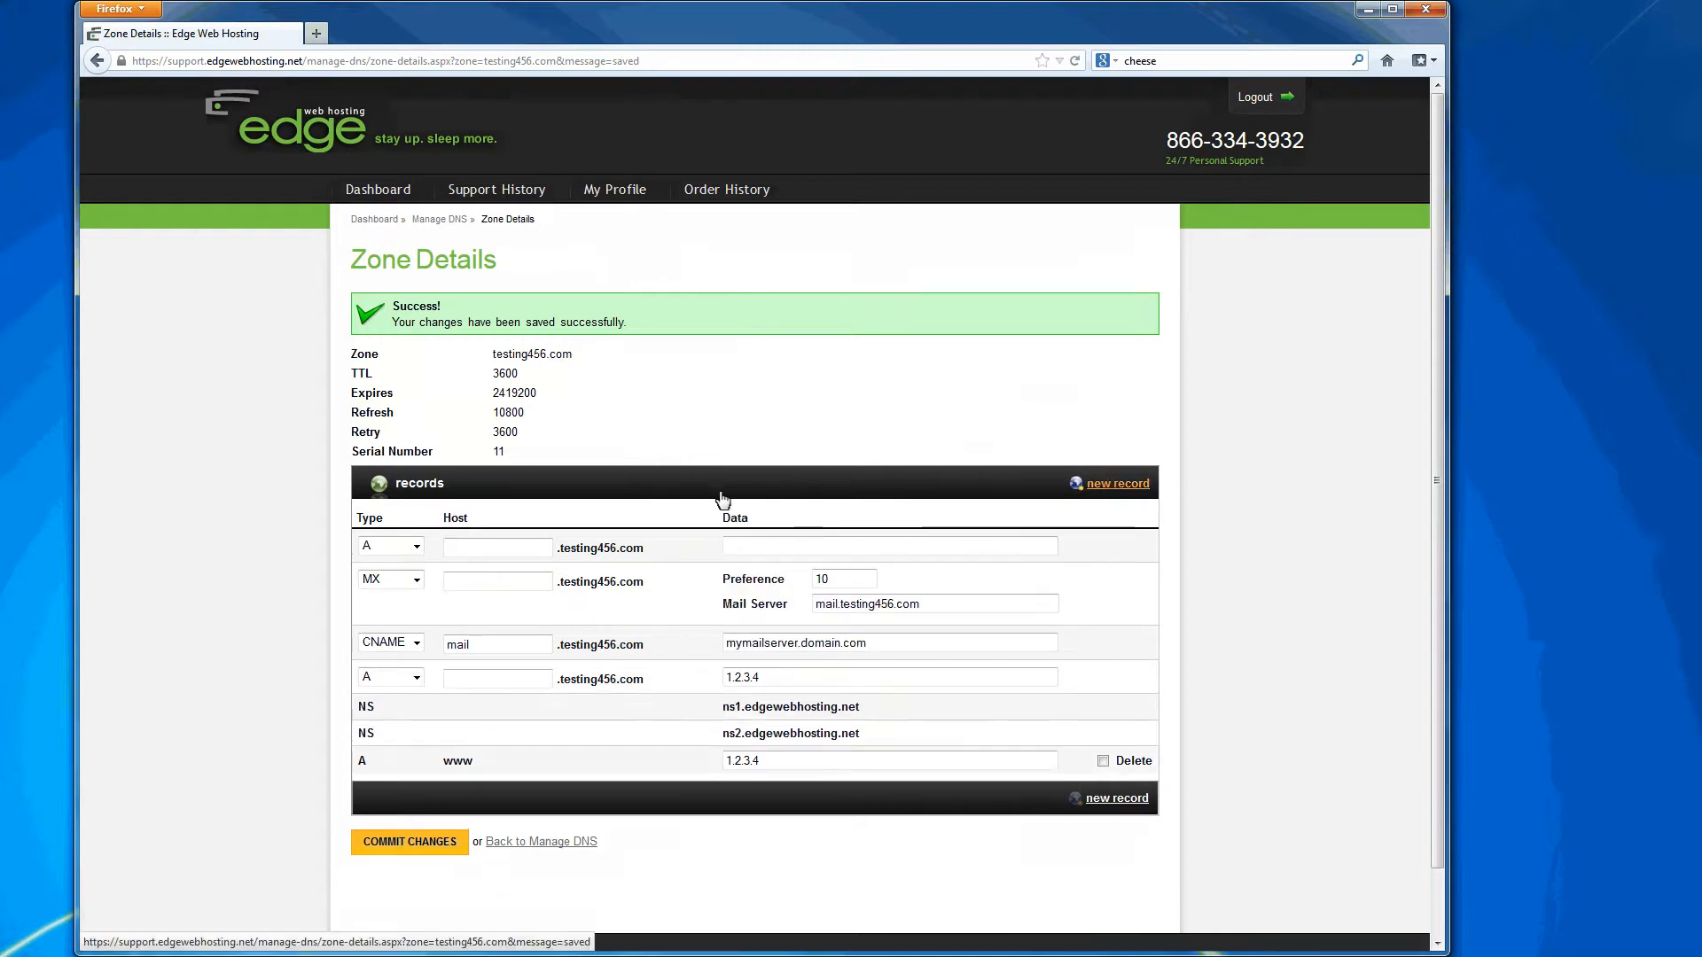
pyautogui.click(416, 546)
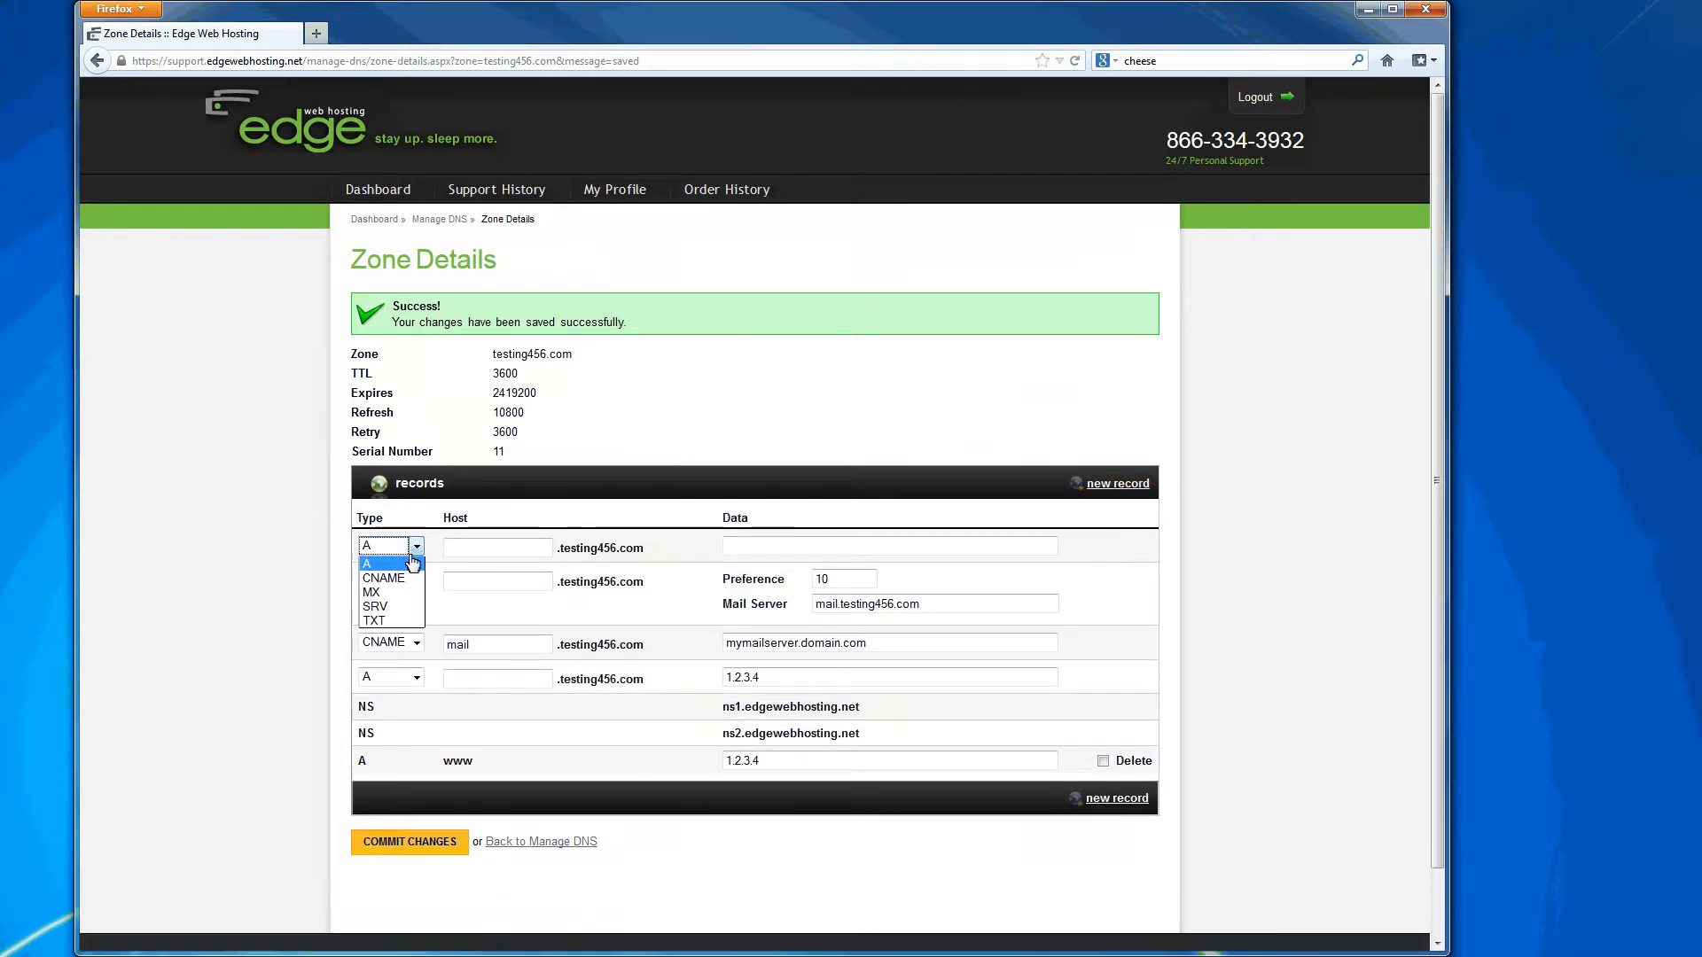
pyautogui.click(411, 620)
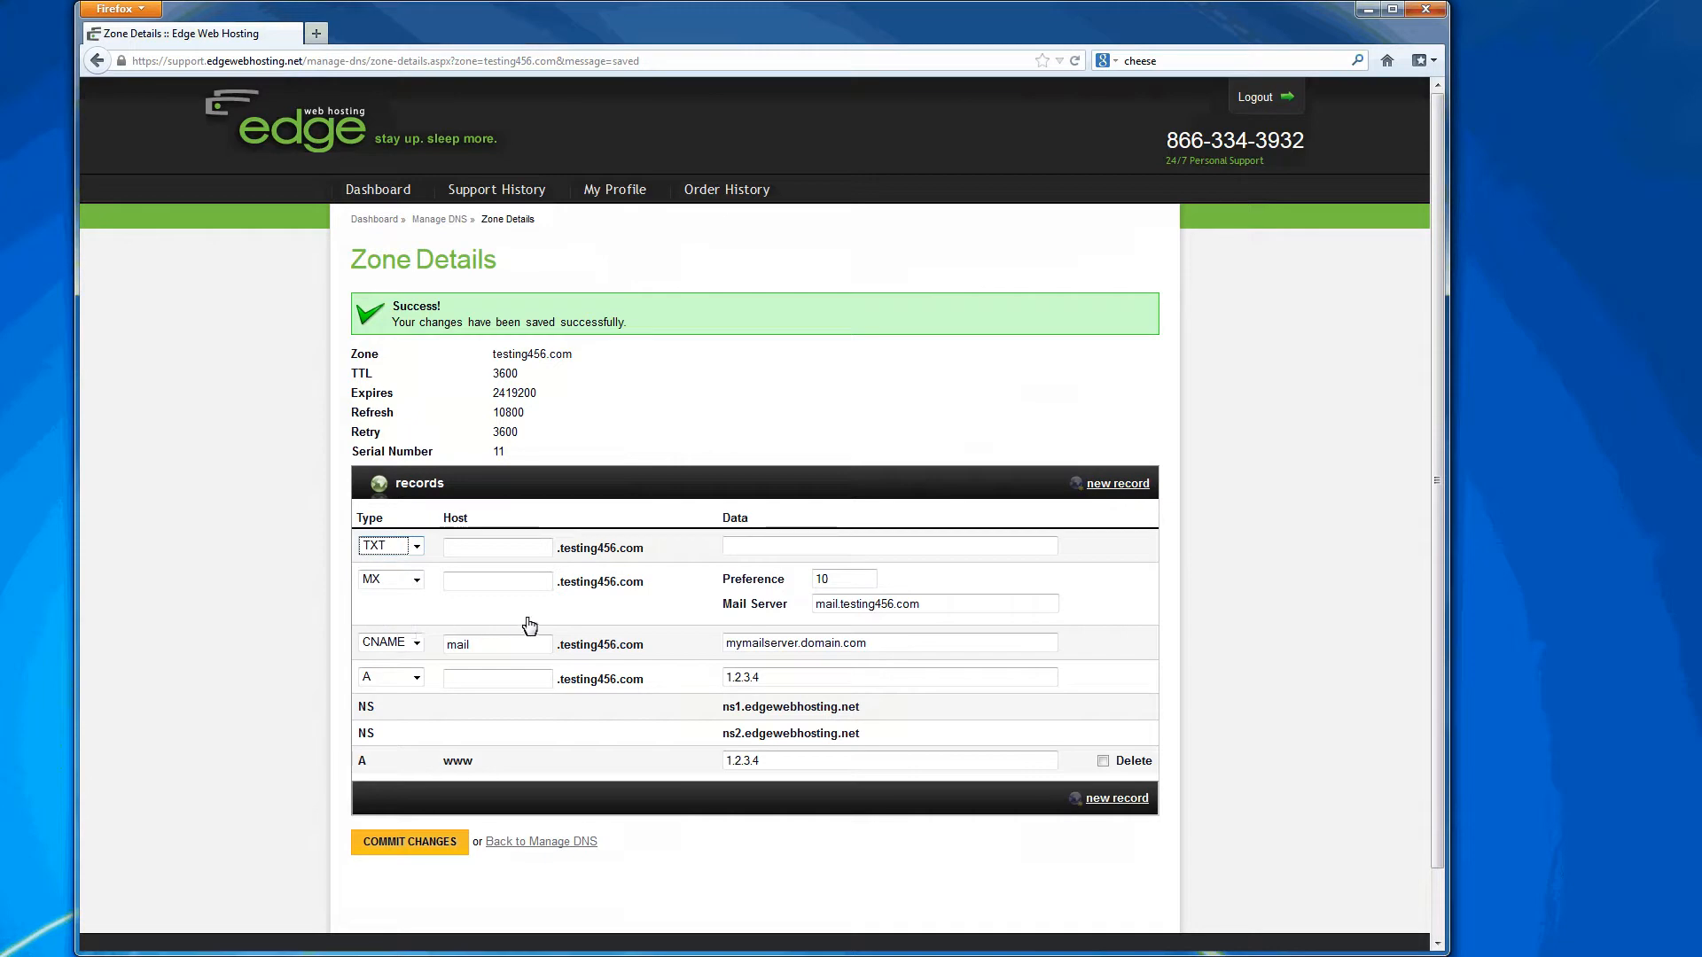
pyautogui.click(776, 549)
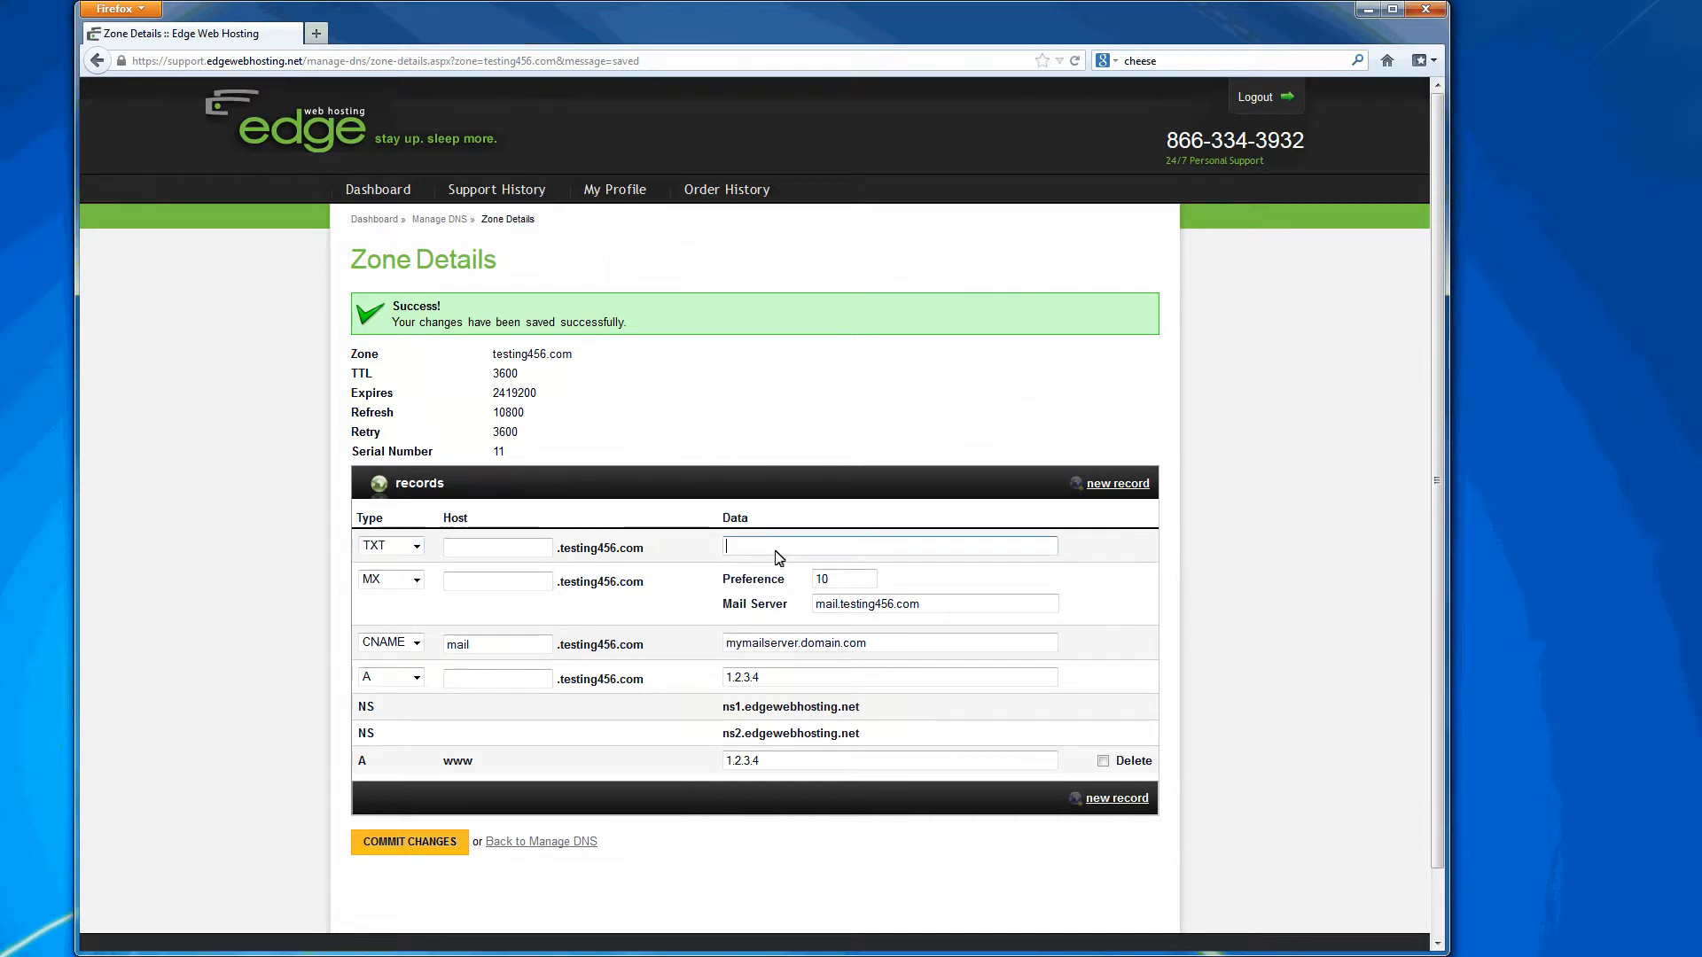
pyautogui.write('c')
pyautogui.press('BackSpace')
pyautogui.write('v=spf1 a mx ip4:5.6.7.8 ~all')
pyautogui.click(443, 851)
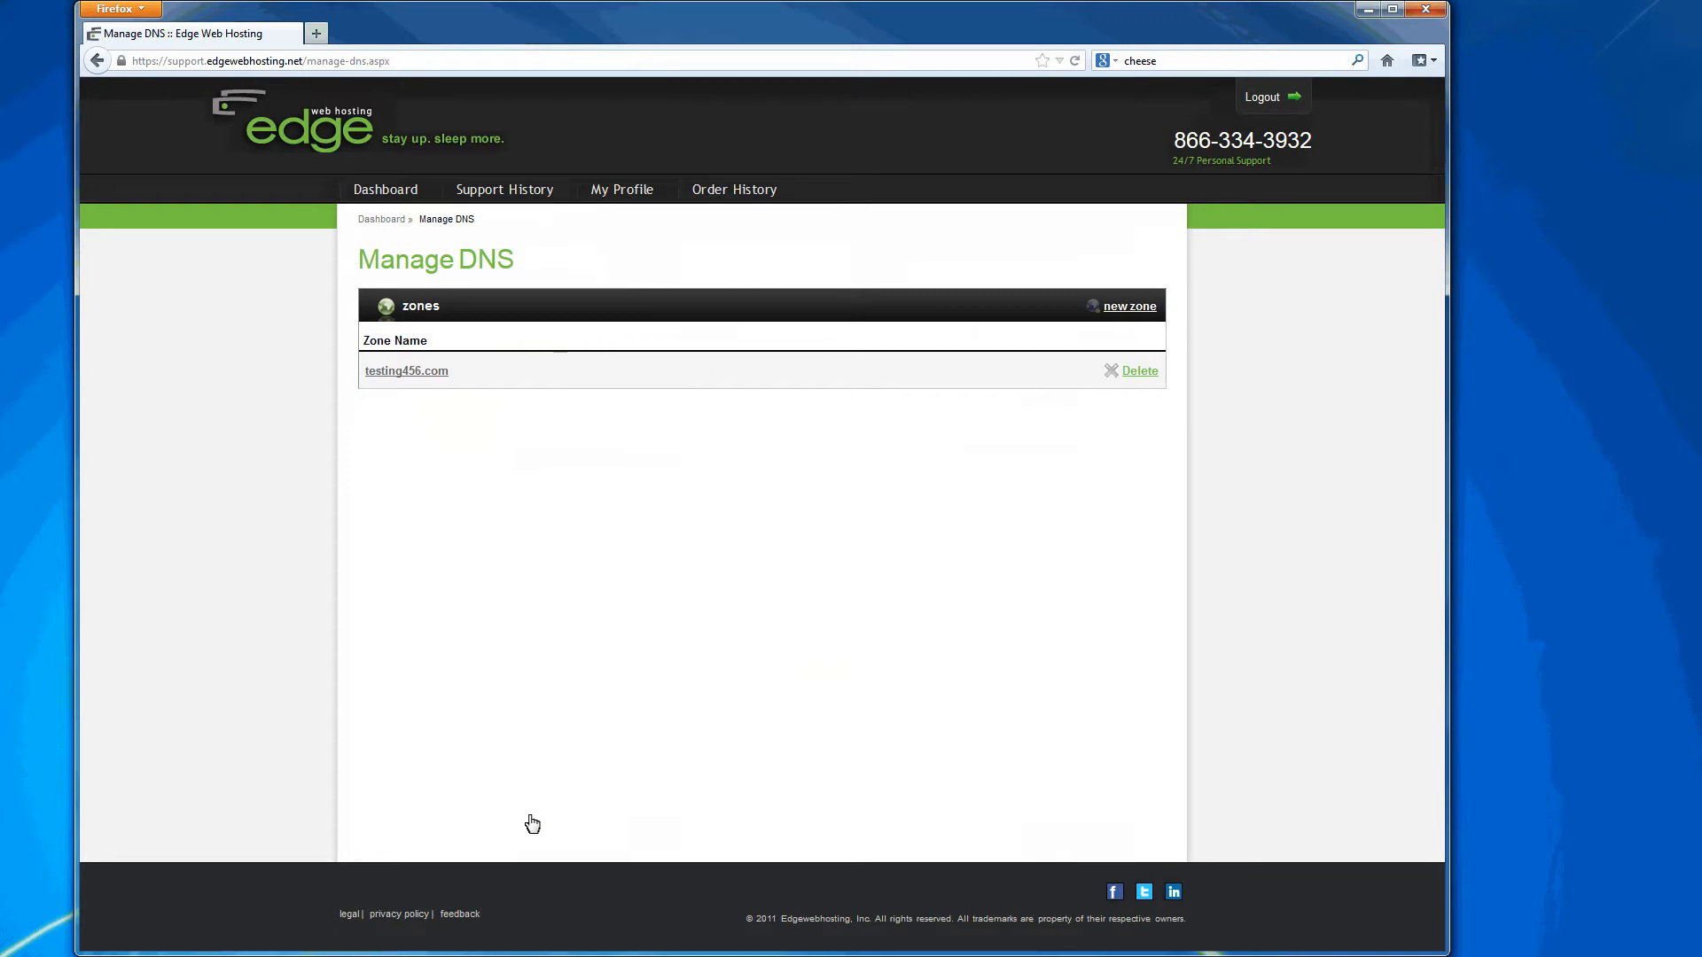
# Step: Create a new zone for testing789.net and set its blank-host A record to 7.8.9.10
pyautogui.click(1124, 310)
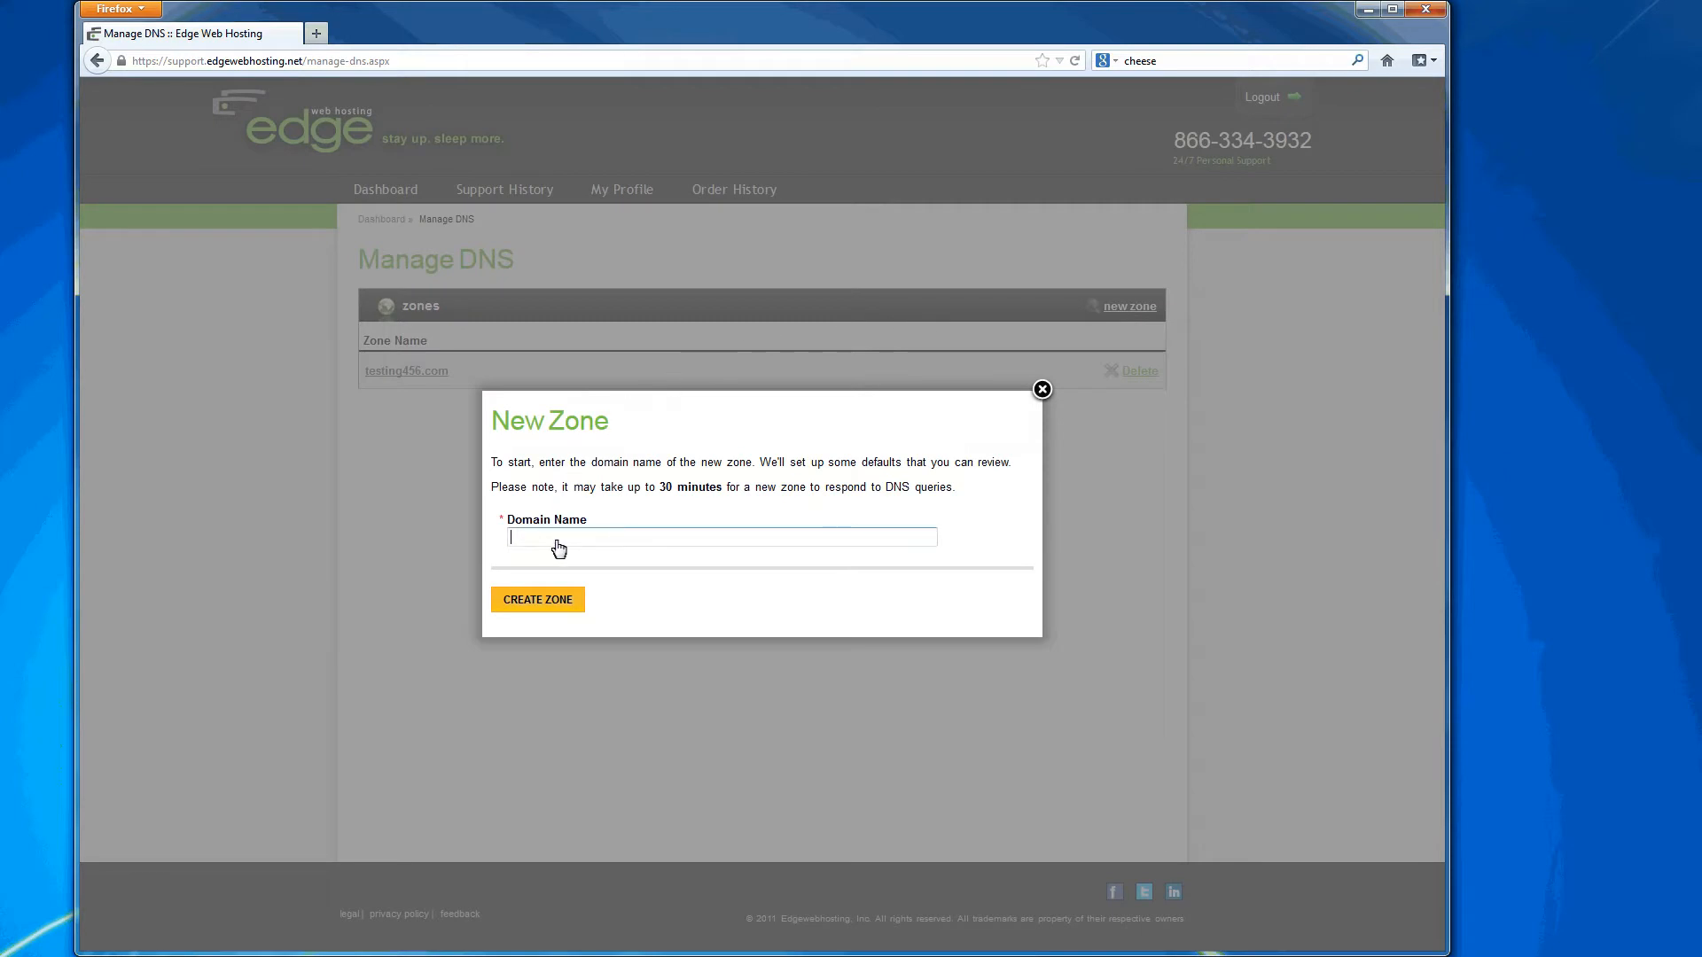
pyautogui.write('testing789.net')
pyautogui.click(547, 612)
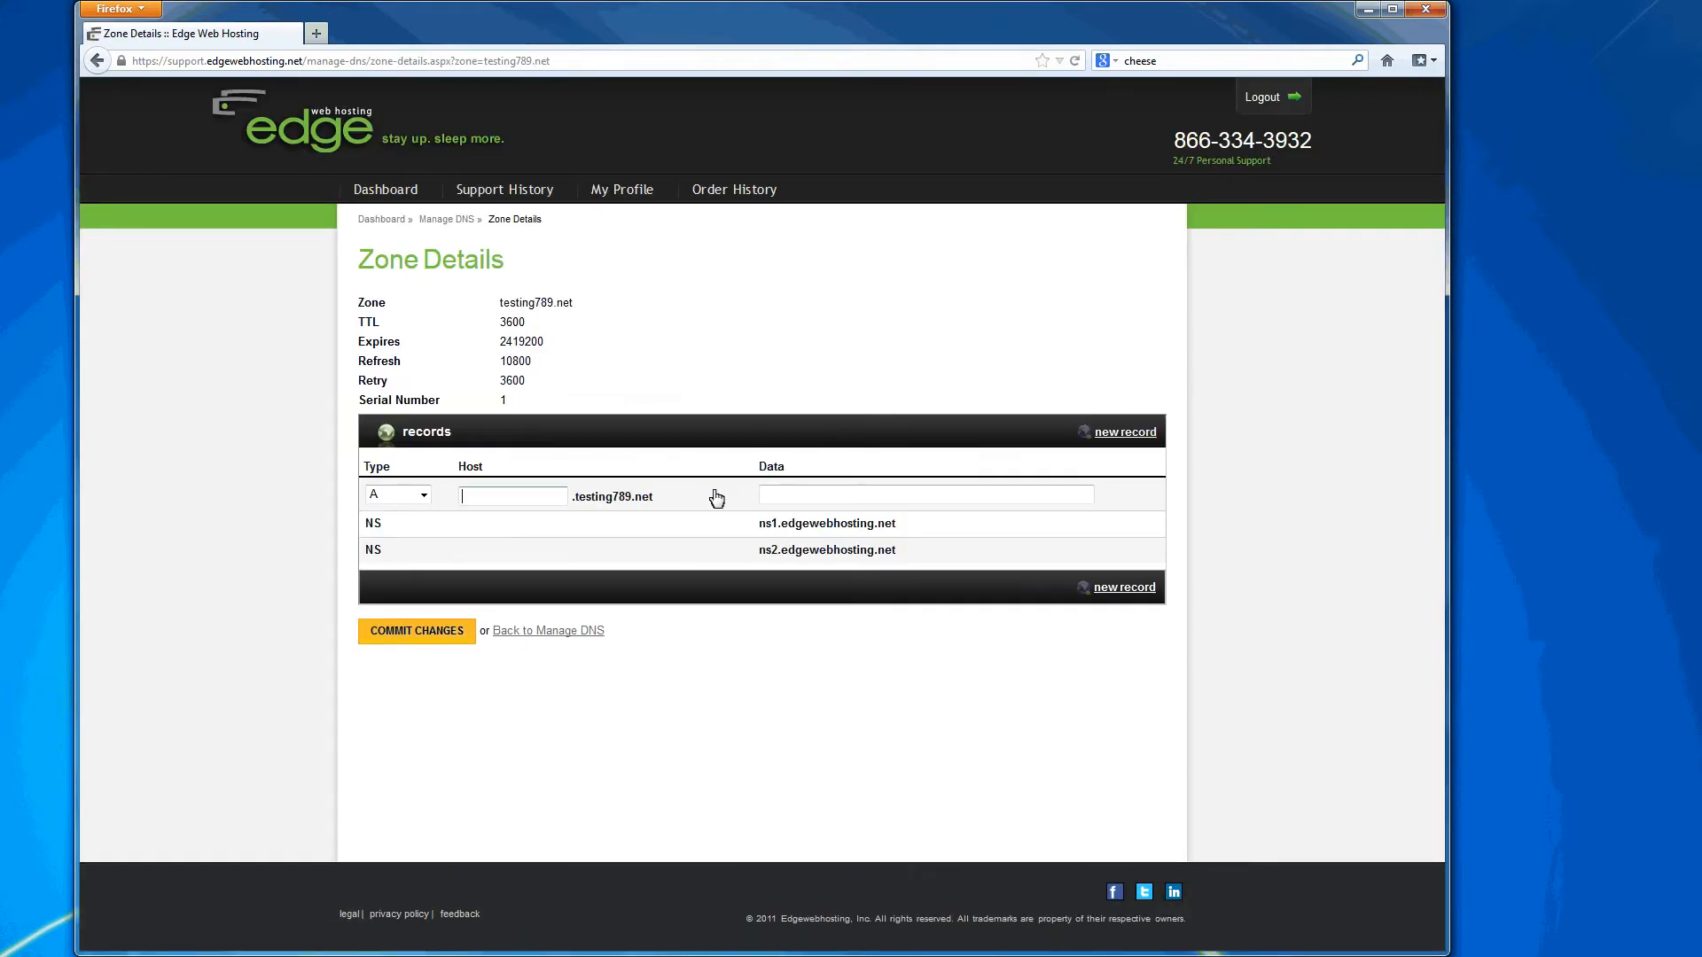
pyautogui.click(808, 497)
pyautogui.write('7.8.9.10')
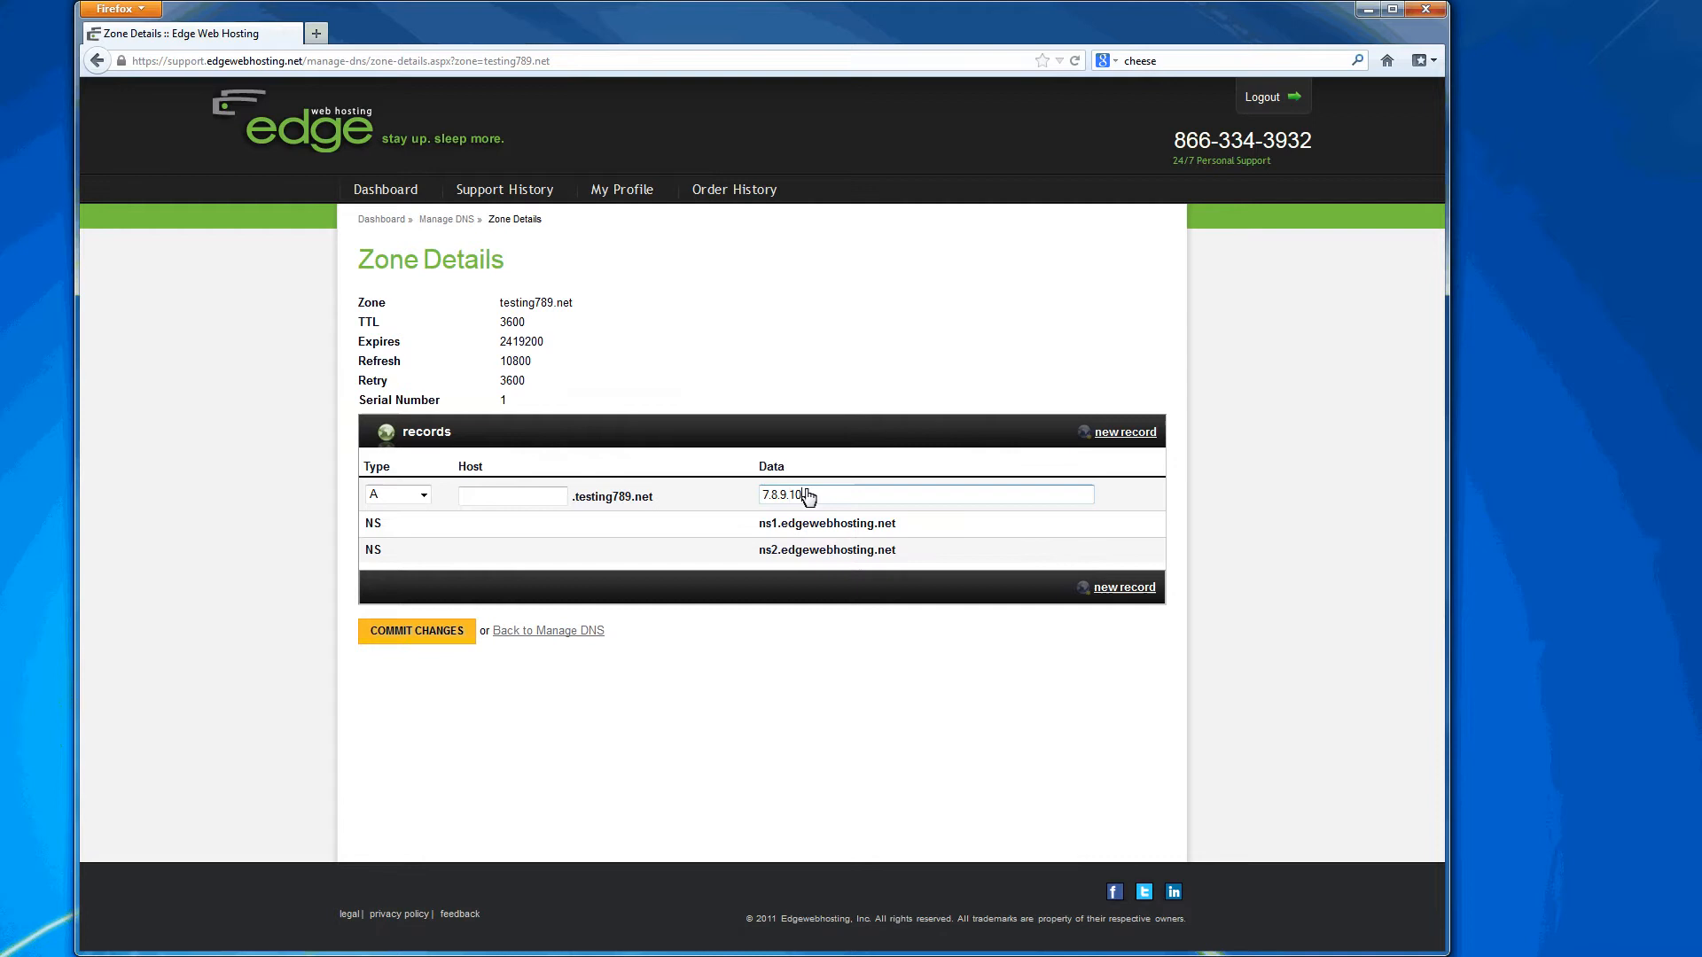
# Step: Add a CNAME record for the host www pointing to testing789.net and commit the new zone's records
pyautogui.click(1124, 433)
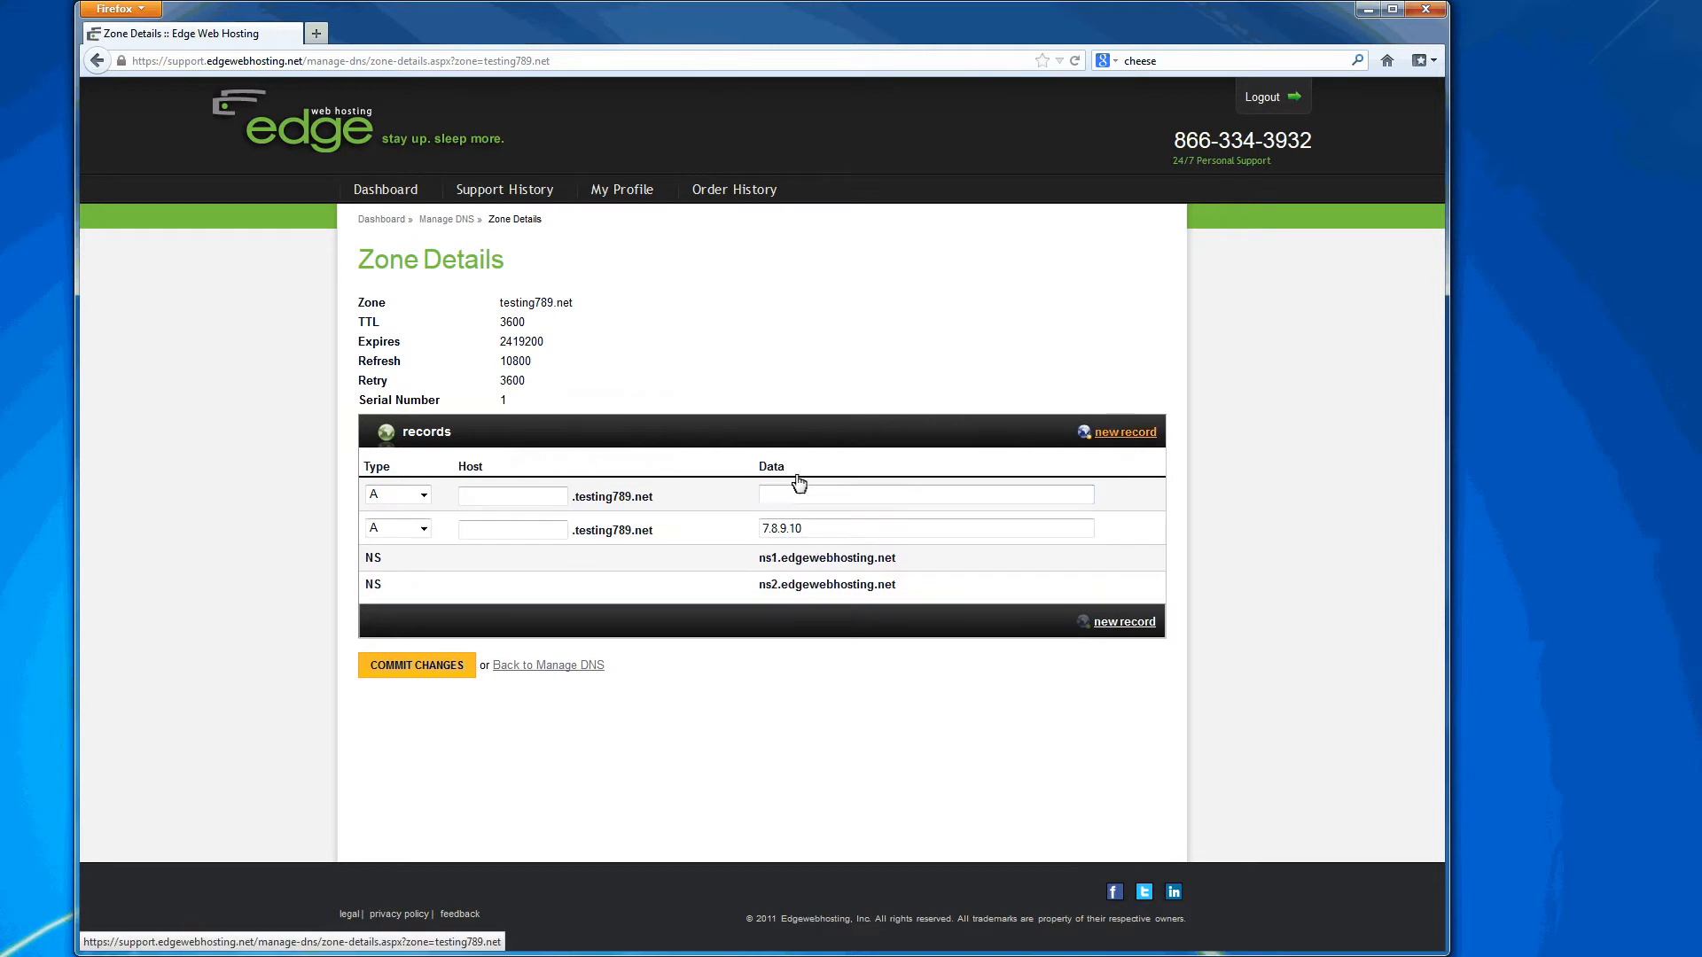
pyautogui.click(401, 495)
pyautogui.click(391, 527)
pyautogui.click(487, 499)
pyautogui.write('www')
pyautogui.click(793, 501)
pyautogui.write('7.8.')
pyautogui.press('BackSpace')
pyautogui.press('BackSpace')
pyautogui.press('BackSpace')
pyautogui.press('BackSpace')
pyautogui.write('testing789.net')
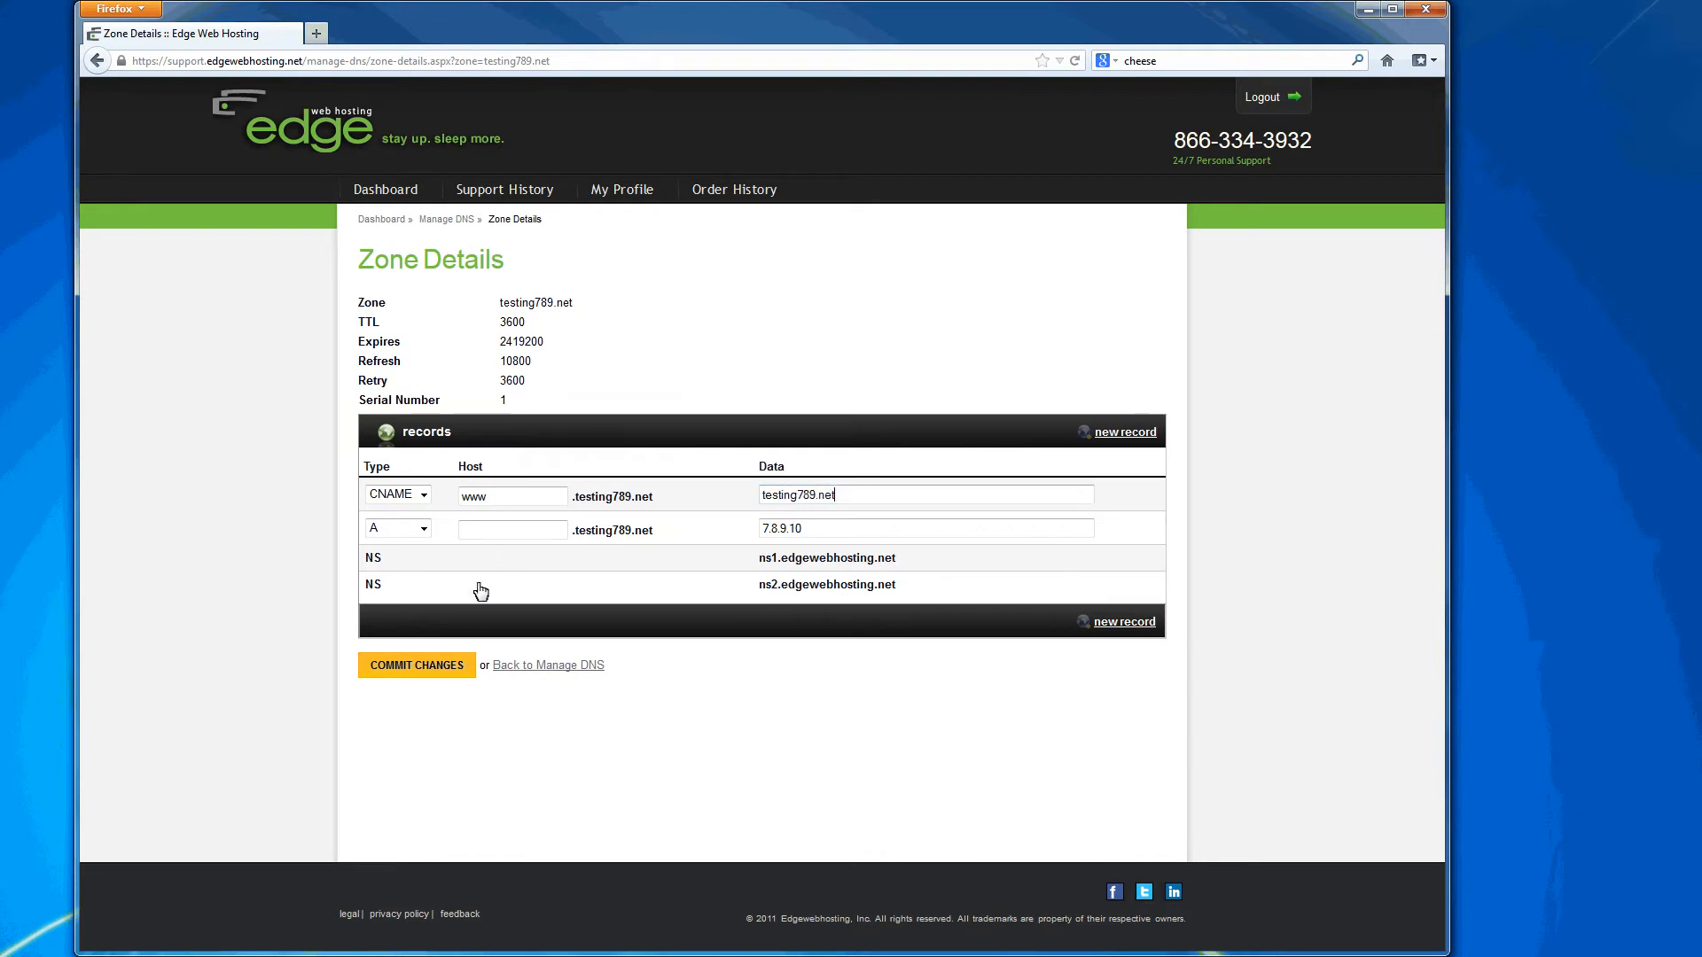
pyautogui.click(452, 672)
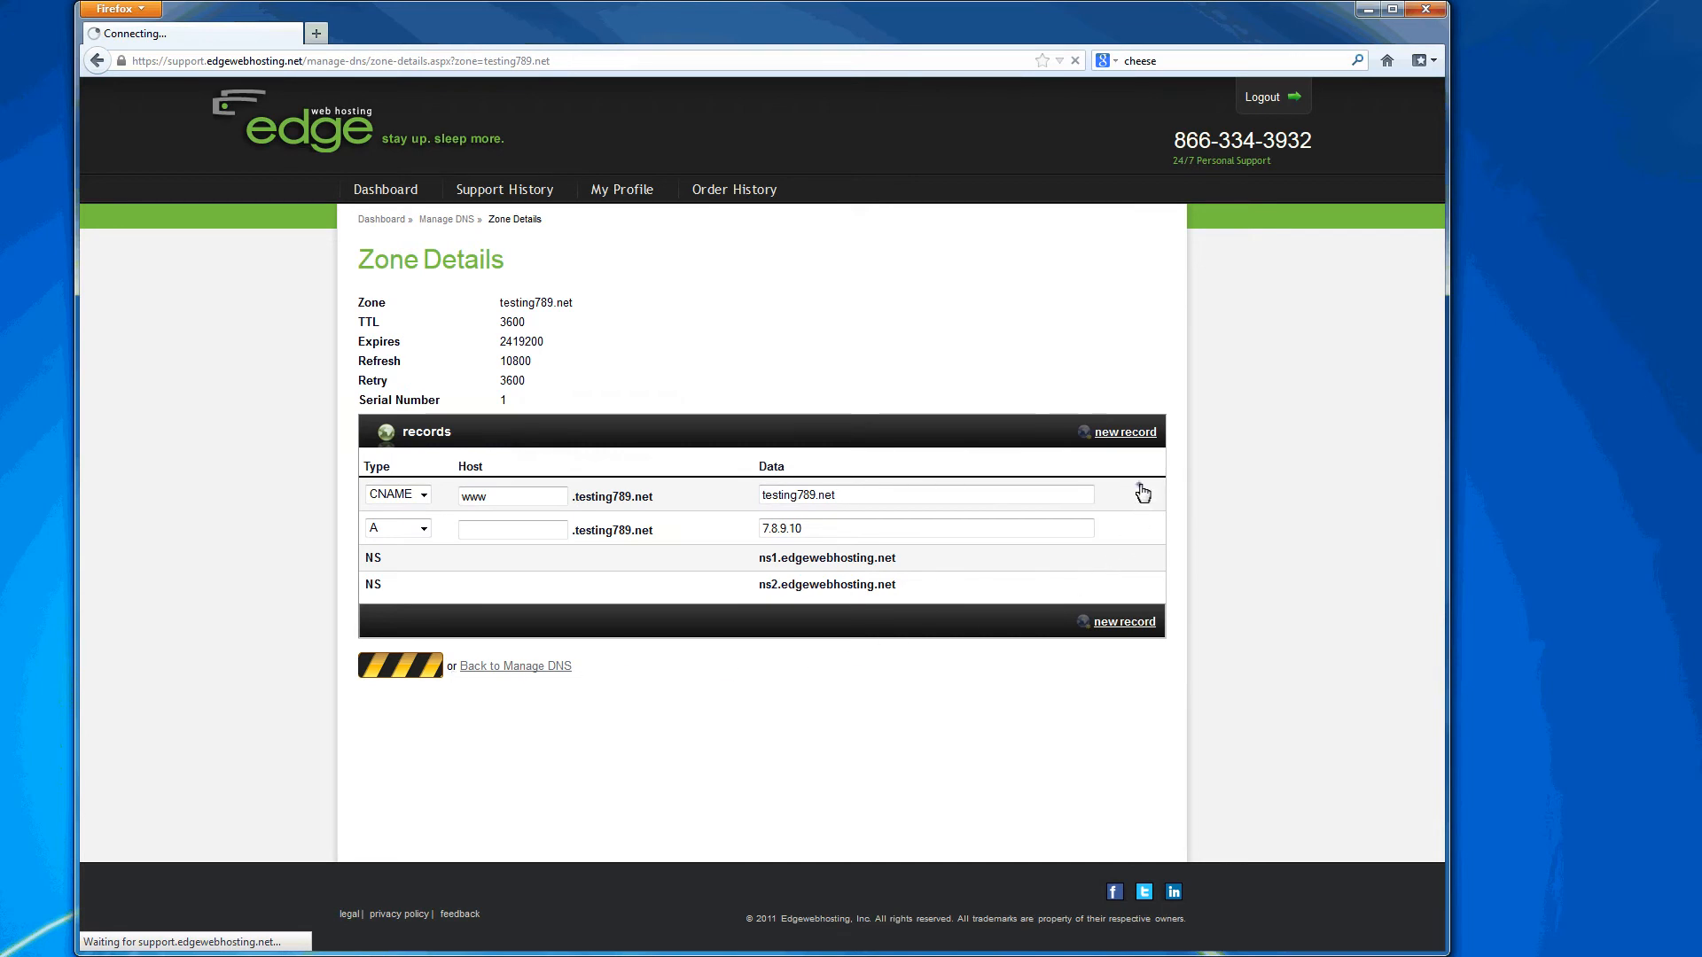
# Step: Open the record type choices for another new record in the testing789.net zone
pyautogui.click(396, 547)
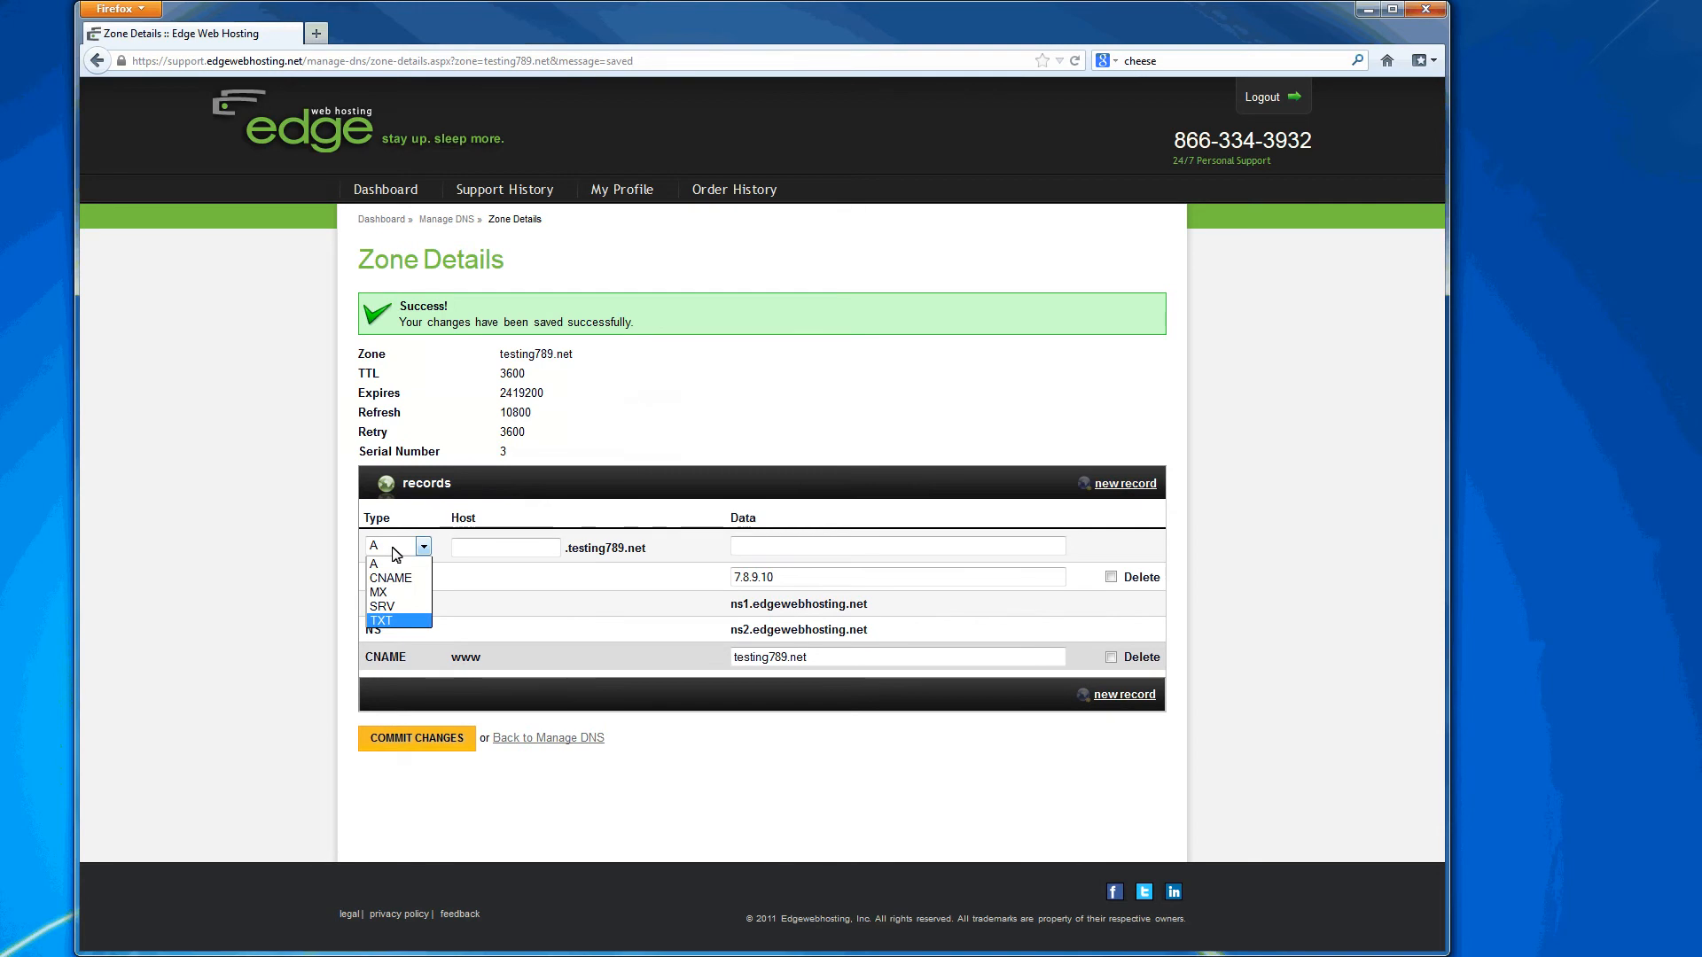